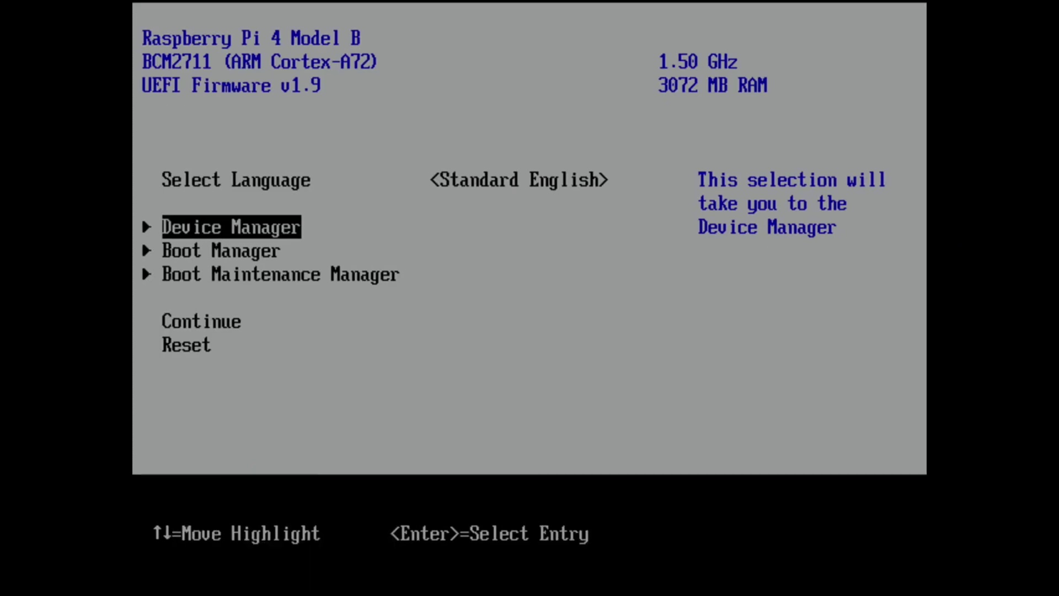
{"action": "key", "text": "Return"}
{"action": "key", "text": "Down"}
{"action": "key", "text": "Down"}
{"action": "key", "text": "Down"}
{"action": "key", "text": "Down"}
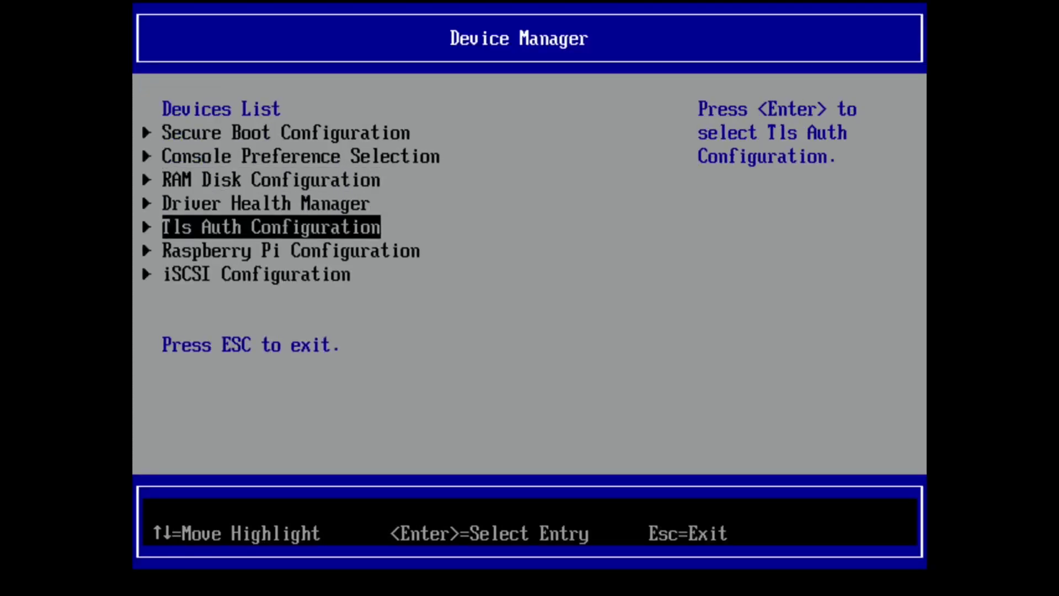
{"action": "key", "text": "Down"}
{"action": "key", "text": "Return"}
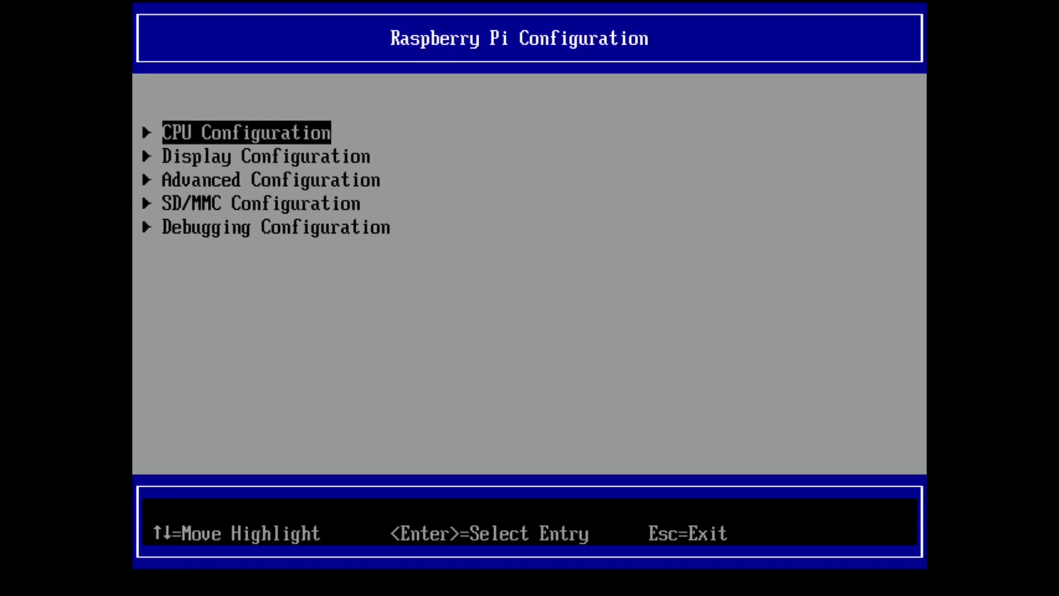
{"action": "key", "text": "Down"}
{"action": "key", "text": "Return"}
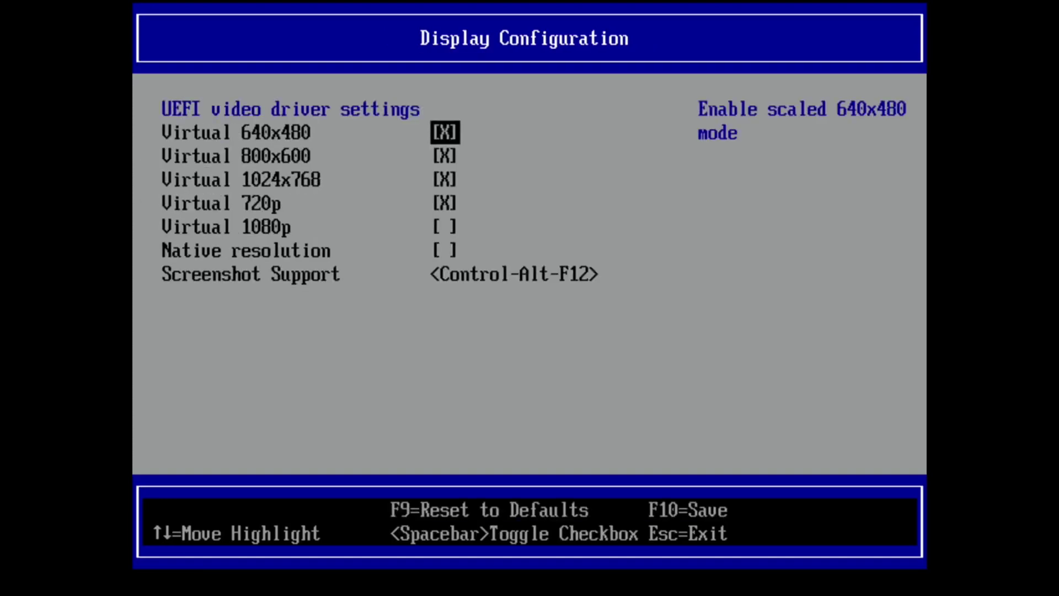
{"action": "key", "text": "Down"}
{"action": "key", "text": "Down"}
{"action": "key", "text": "Down"}
{"action": "key", "text": "Down"}
{"action": "key", "text": "Down"}
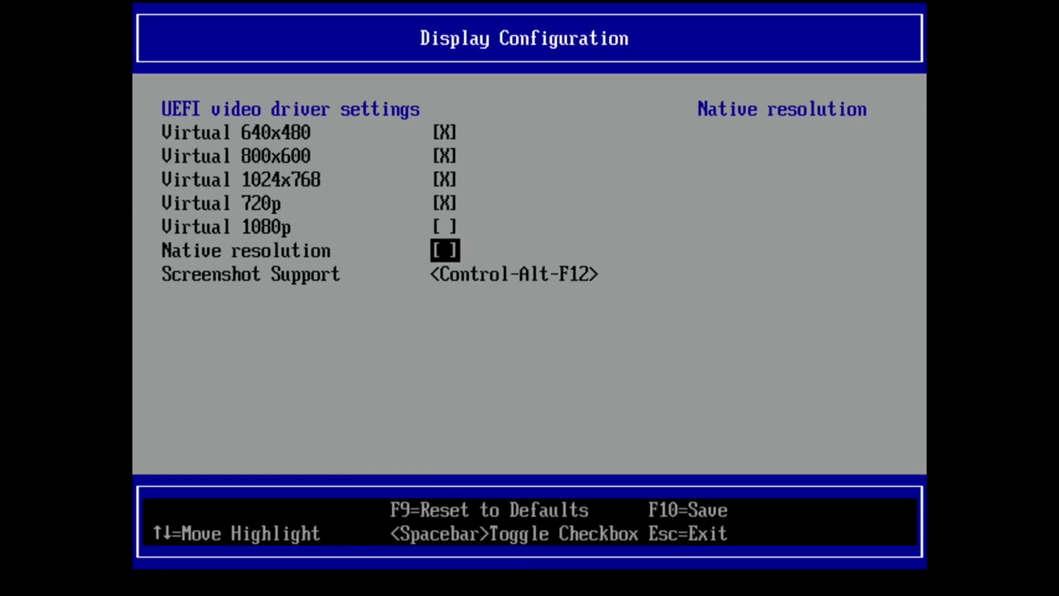
{"action": "key", "text": "Up"}
{"action": "key", "text": "Up"}
{"action": "key", "text": "Up"}
{"action": "key", "text": "Up"}
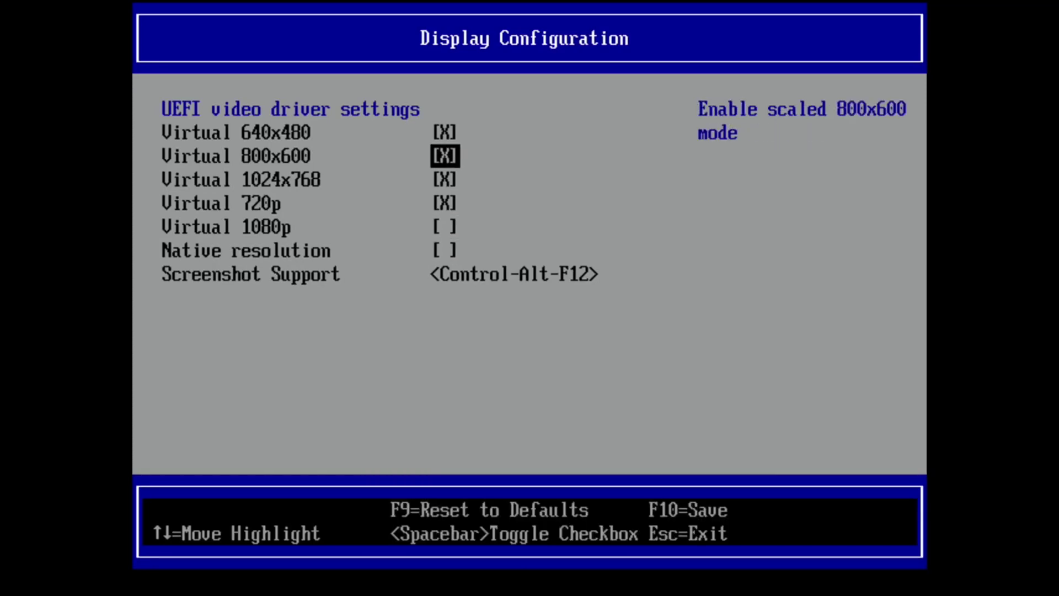
{"action": "key", "text": "Down"}
{"action": "key", "text": "Down"}
{"action": "key", "text": "Up"}
{"action": "key", "text": "Up"}
{"action": "key", "text": "Escape"}
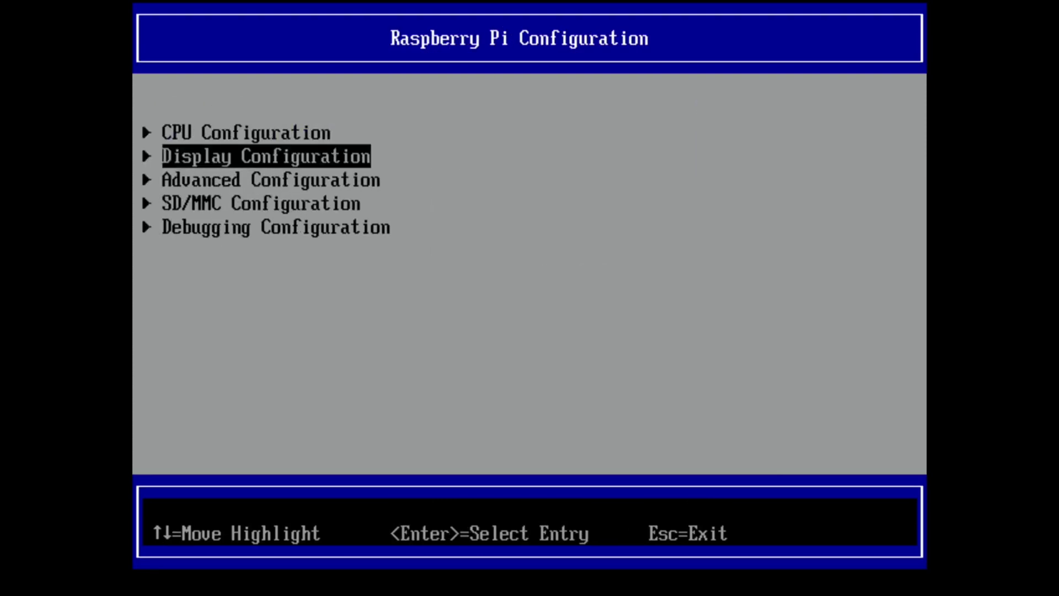
{"action": "key", "text": "Escape"}
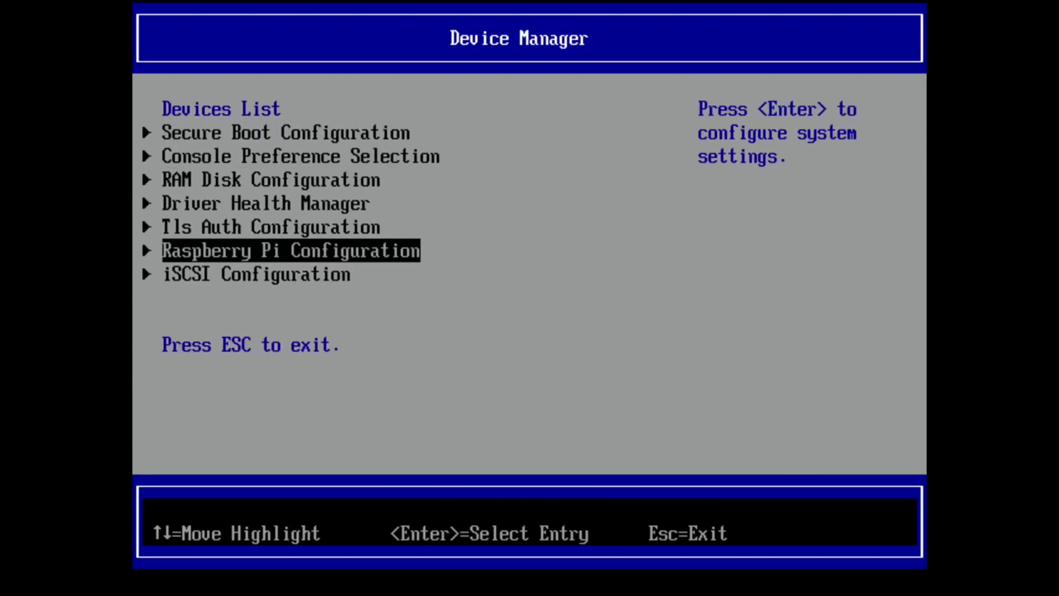
{"action": "key", "text": "Escape"}
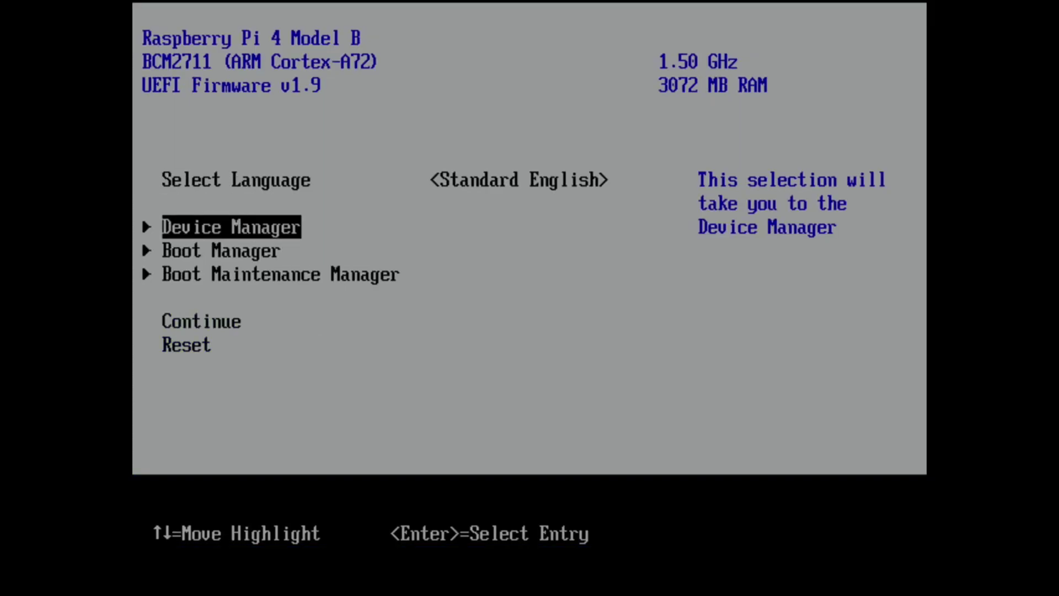
Select Continue in the Raspberry Pi UEFI Firmware Setup to boot into the Windows 10 Pro desktop.
{"action": "key", "text": "Down"}
{"action": "key", "text": "Down"}
{"action": "key", "text": "Down"}
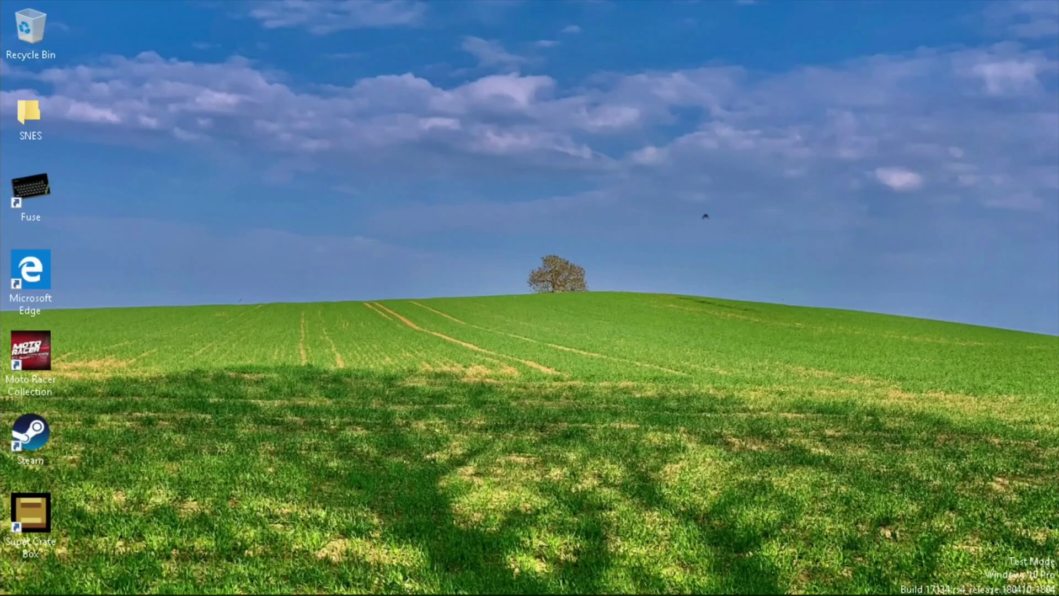
In netplwiz, untick 'Users must enter a user name and password' and confirm with the account password twice.
{"action": "key", "text": "super+r"}
{"action": "type", "text": "ne"}
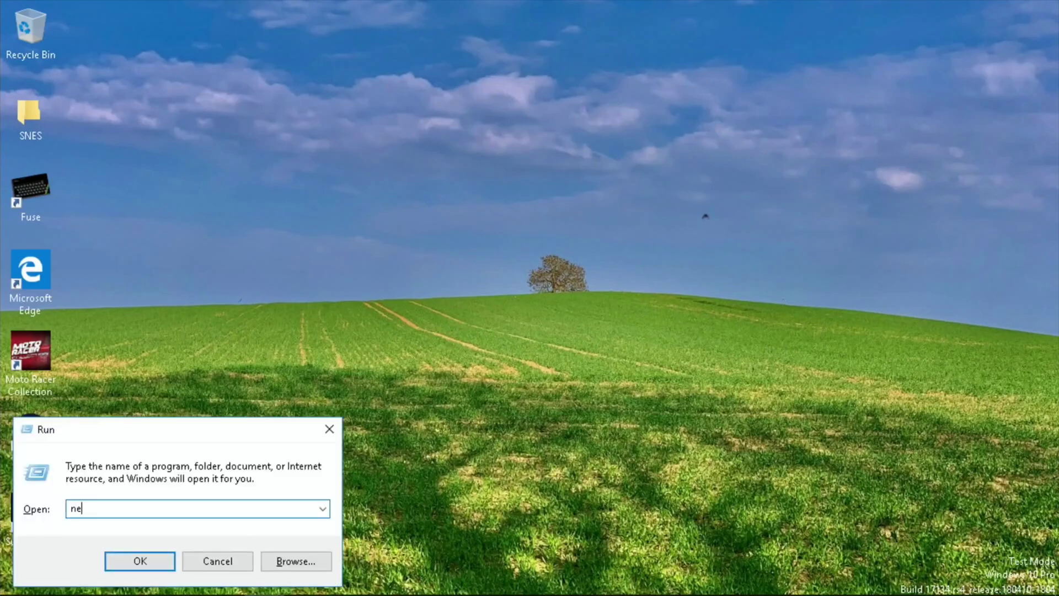
{"action": "type", "text": "tplwiz"}
{"action": "key", "text": "Return"}
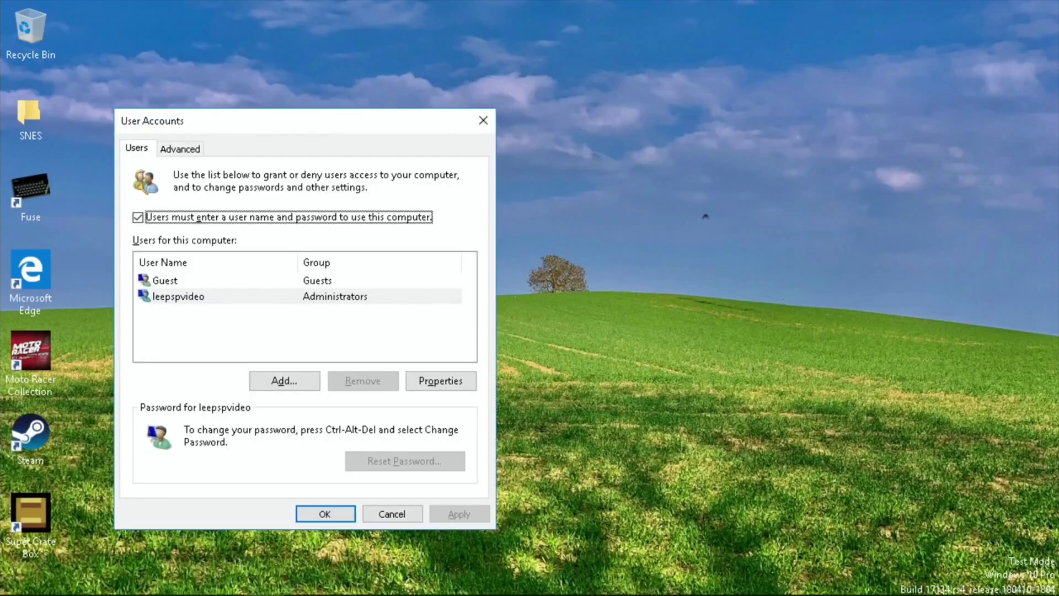
{"action": "left_click", "coordinate": [138, 218]}
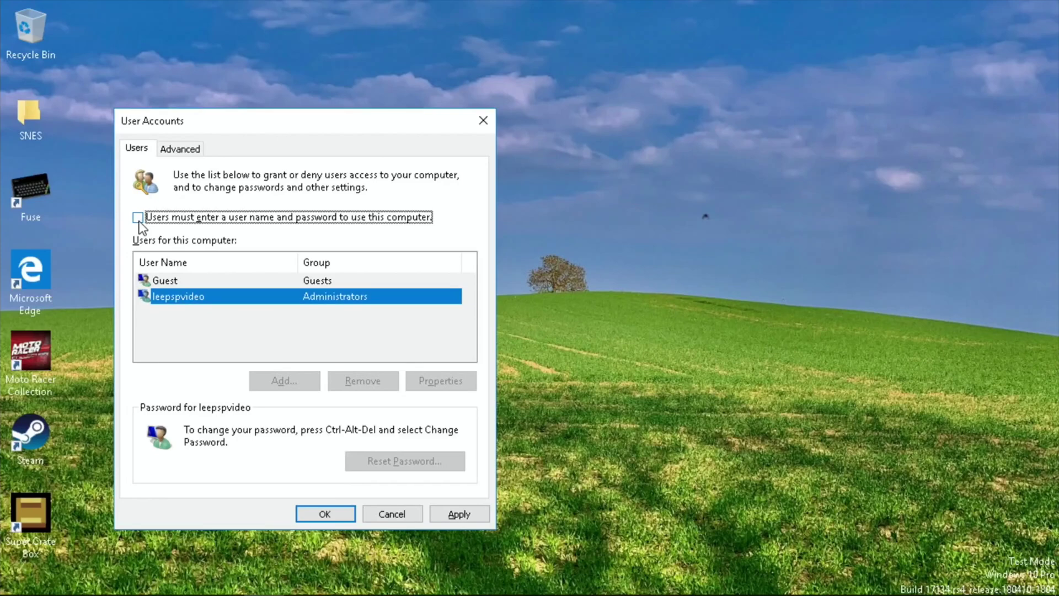
{"action": "left_click", "coordinate": [310, 514]}
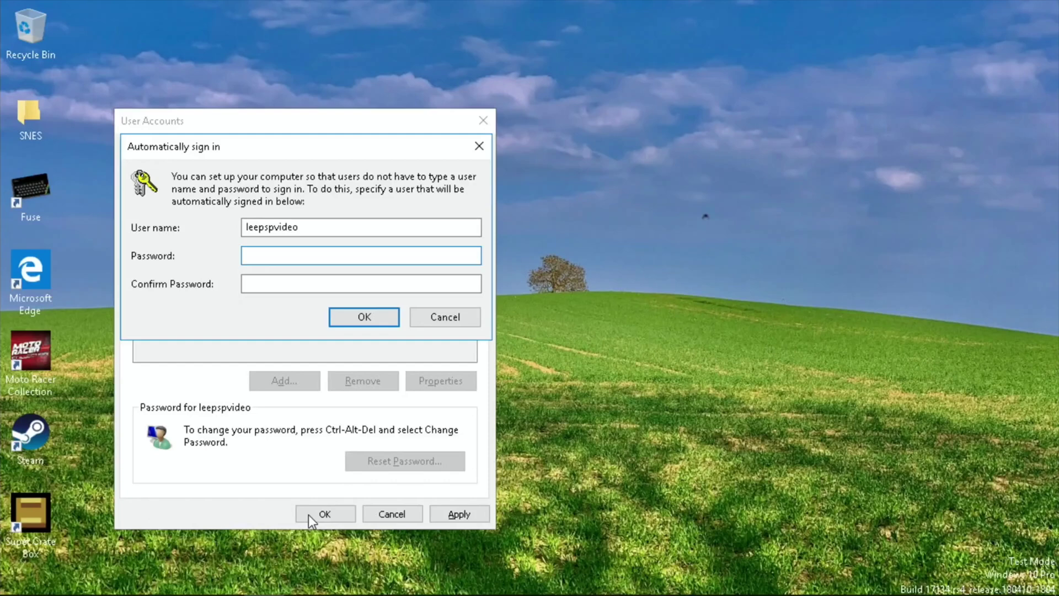
{"action": "type", "text": "●●●●●●●●●●●"}
{"action": "key", "text": "Tab"}
{"action": "type", "text": "●●●●●●●●●●●"}
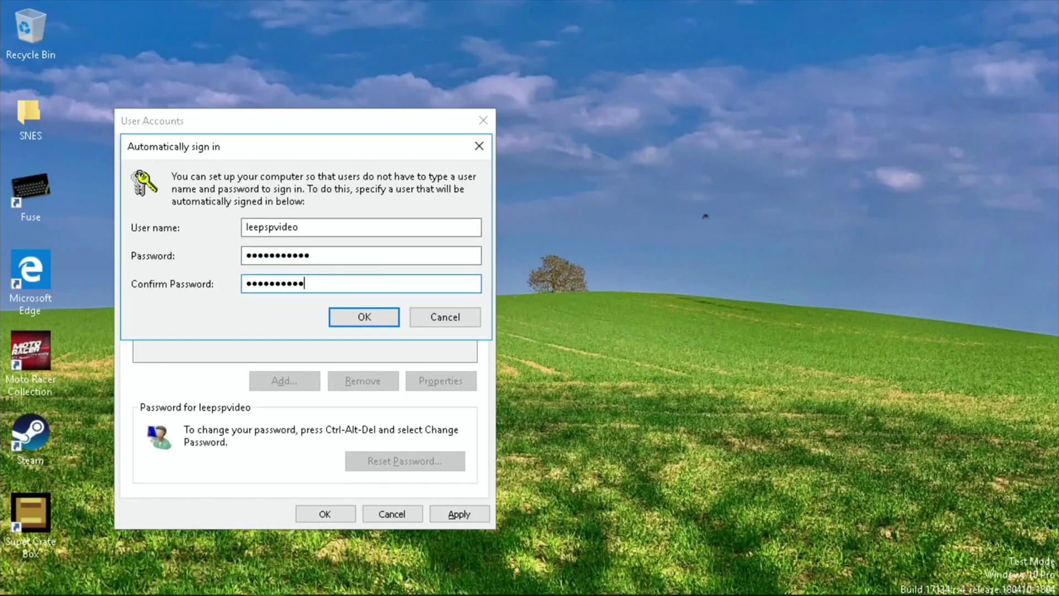
{"action": "key", "text": "Return"}
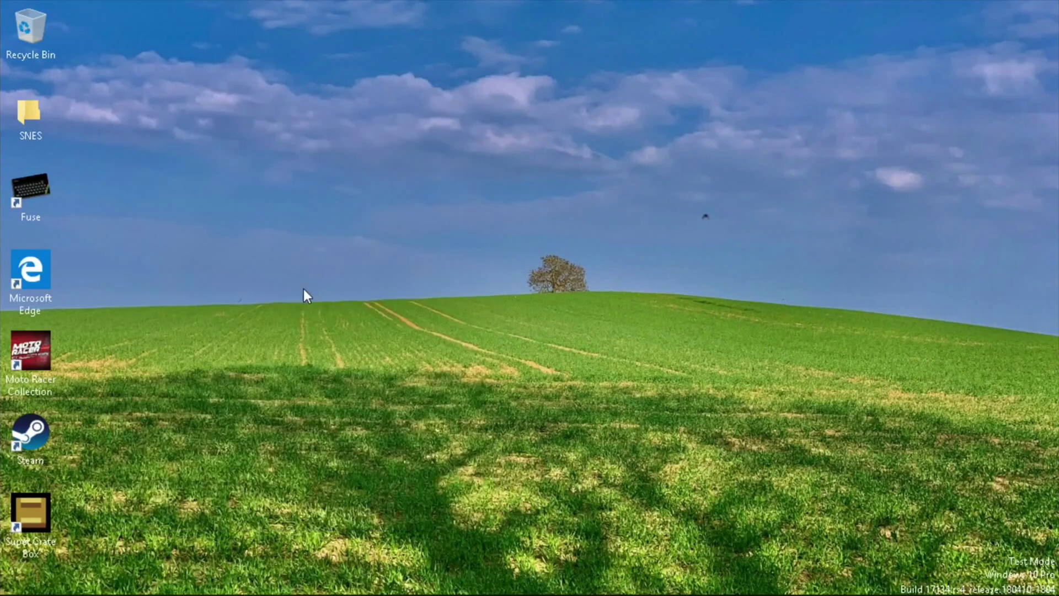
{"action": "mouse_move", "coordinate": [3, 579]}
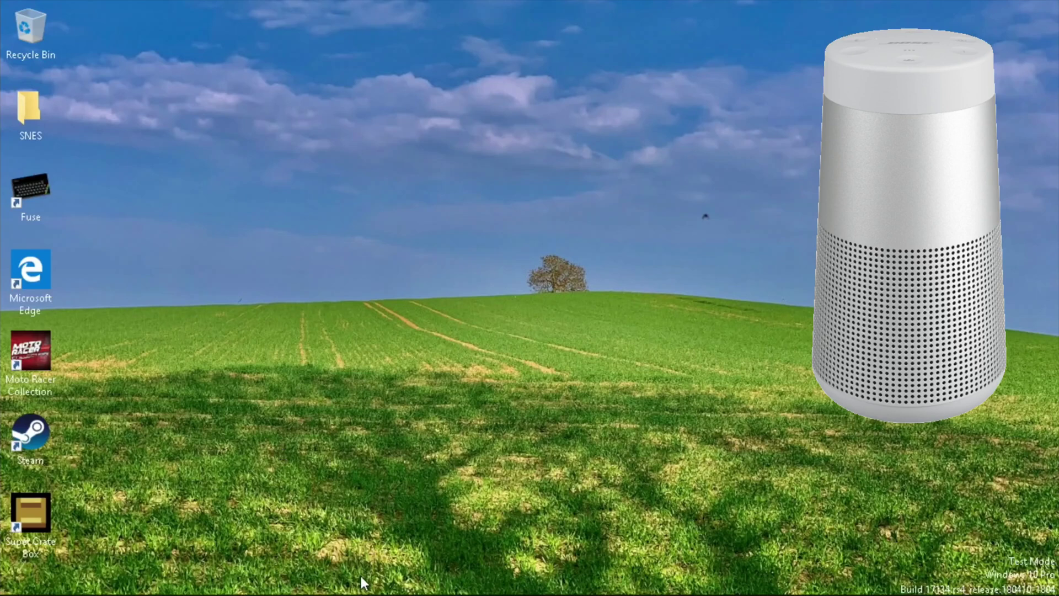
{"action": "mouse_move", "coordinate": [359, 594]}
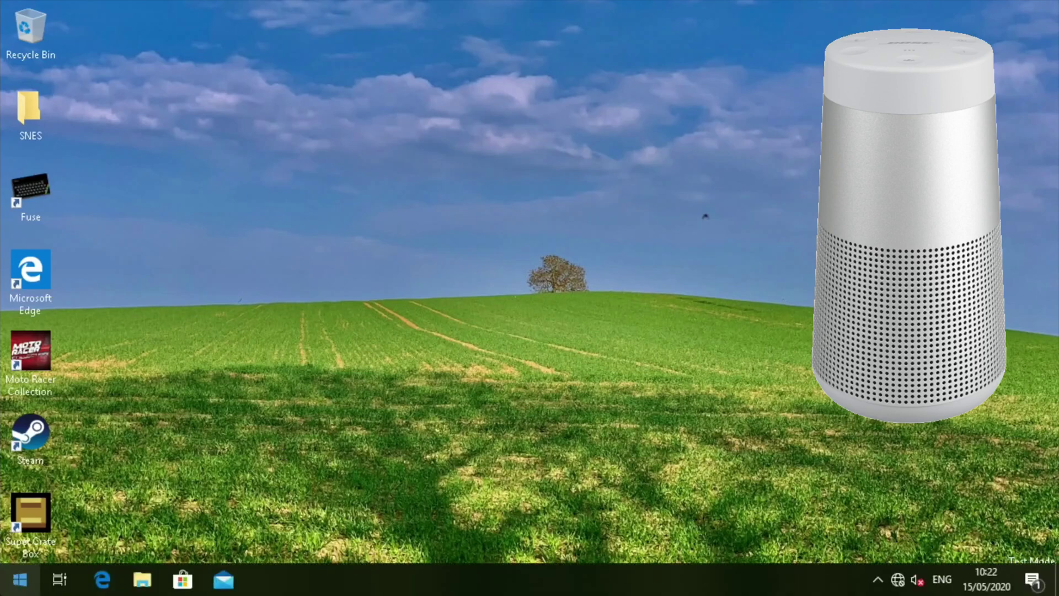
Go from Start to Settings > Devices to reach the Bluetooth & other devices page.
{"action": "left_click", "coordinate": [22, 578]}
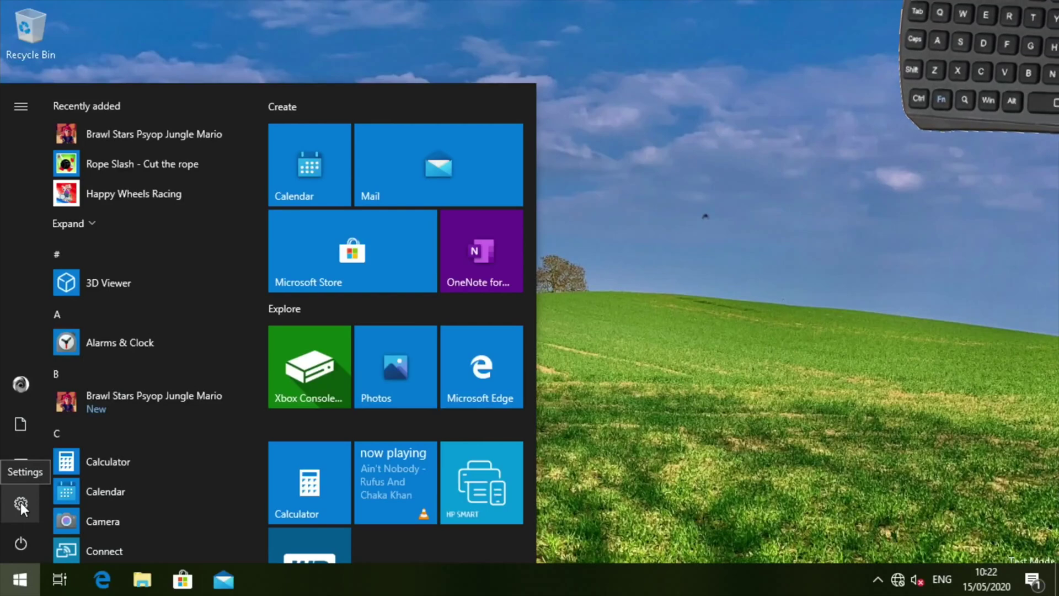
{"action": "left_click", "coordinate": [21, 503]}
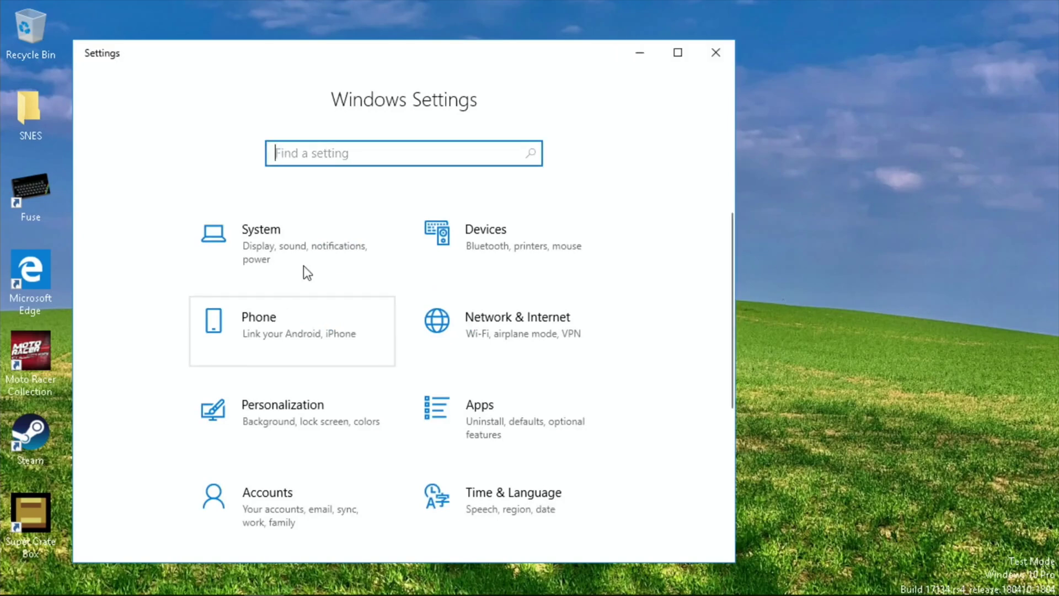
{"action": "left_click", "coordinate": [461, 227]}
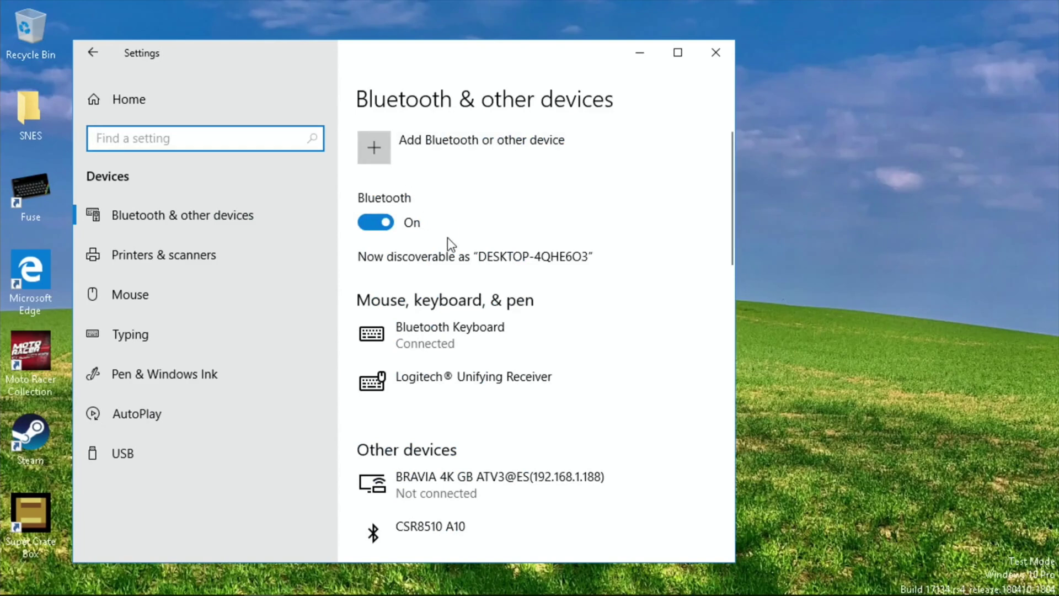
Add the Bose Revolve SoundLink speaker as a Bluetooth device and dismiss the remote procedure call error.
{"action": "left_click", "coordinate": [375, 167]}
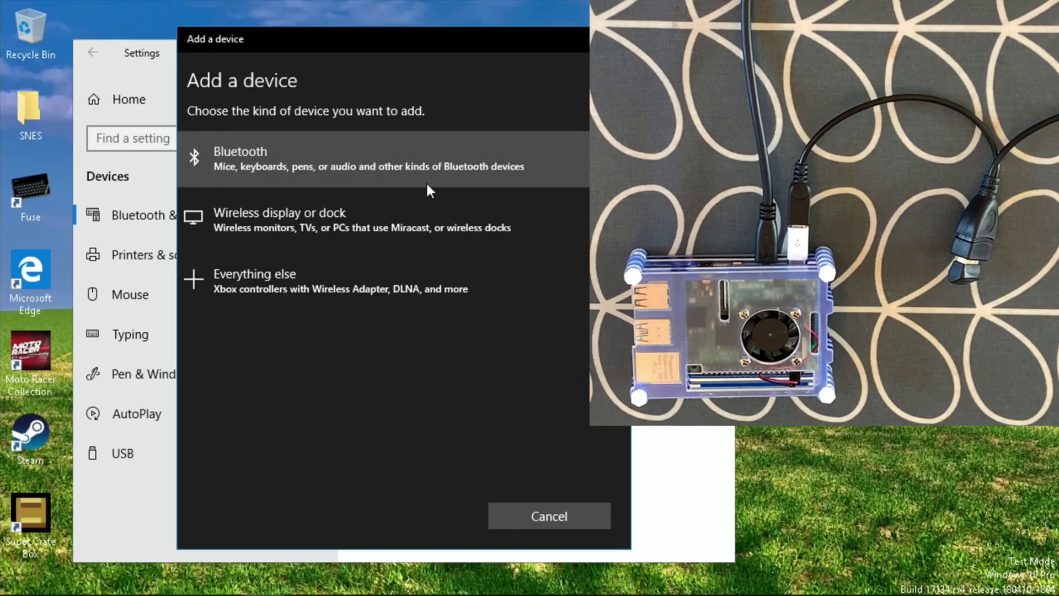
{"action": "left_click", "coordinate": [319, 166]}
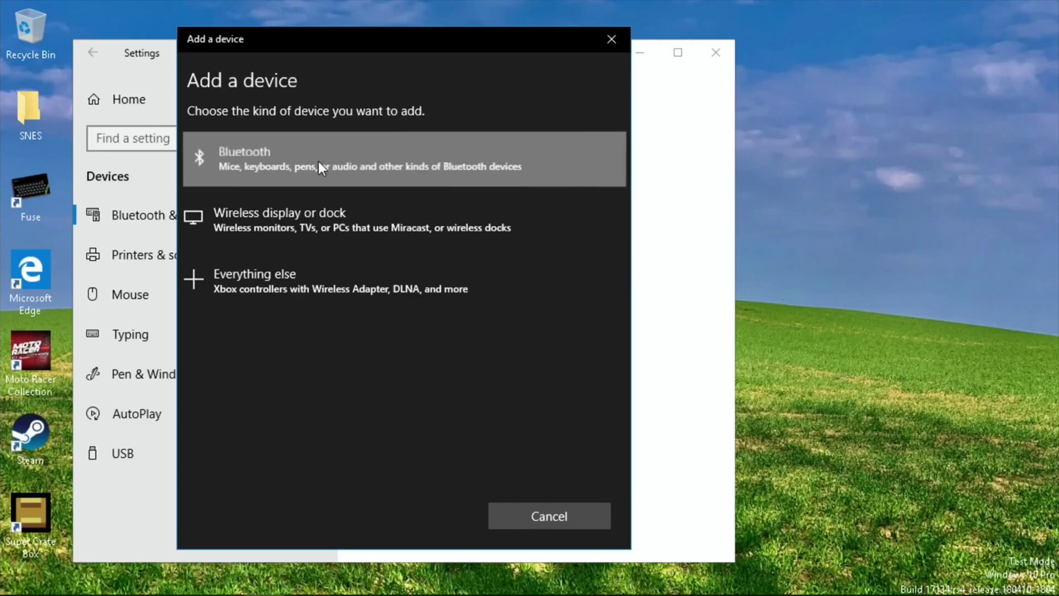
{"action": "left_click", "coordinate": [280, 263]}
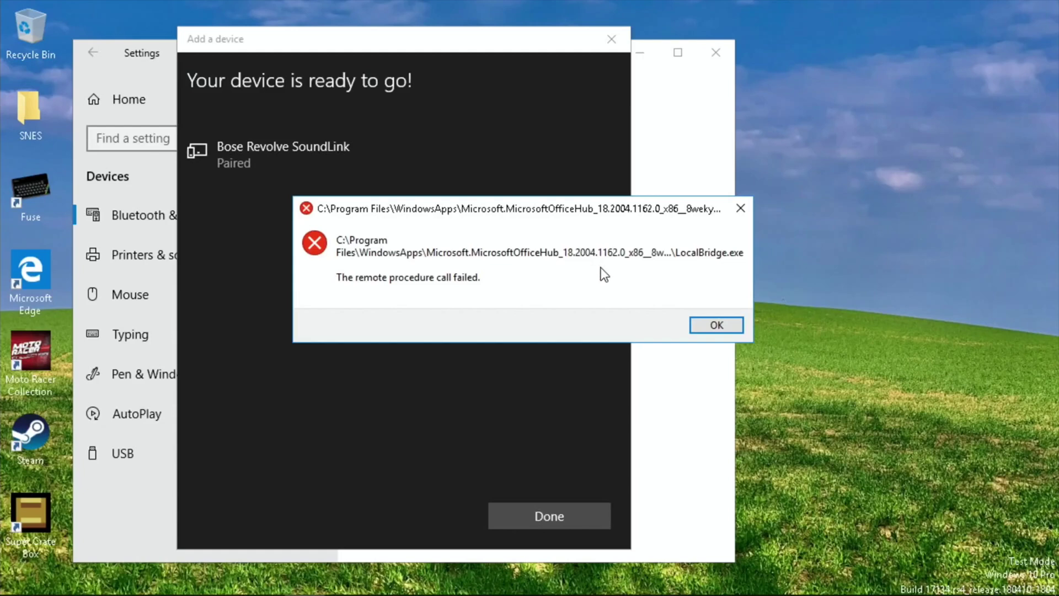
{"action": "left_click", "coordinate": [699, 330]}
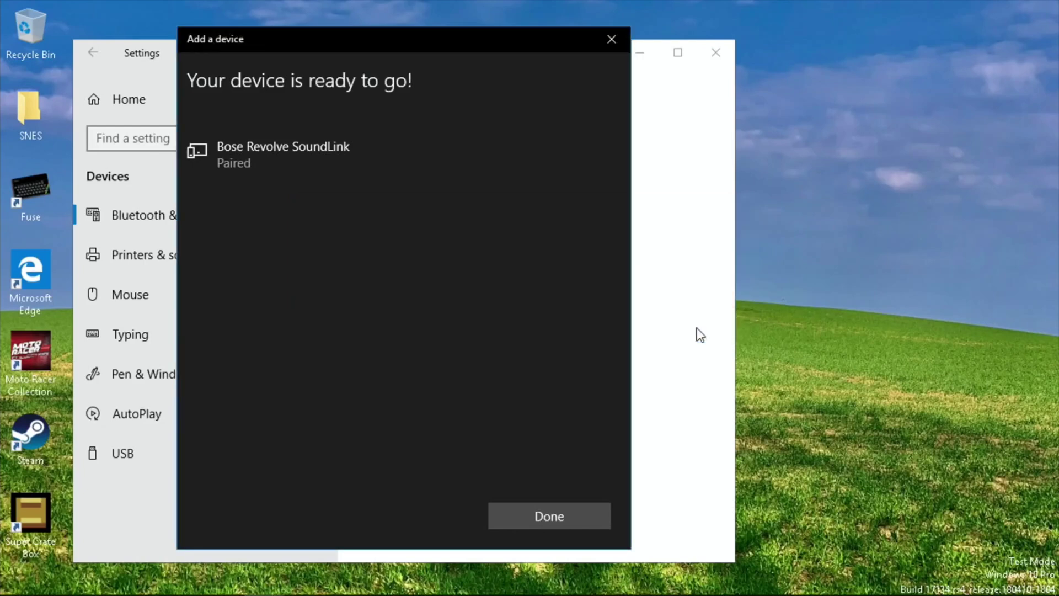
Finish the Add a device wizard for the Bose speaker and close Settings.
{"action": "left_click", "coordinate": [553, 525]}
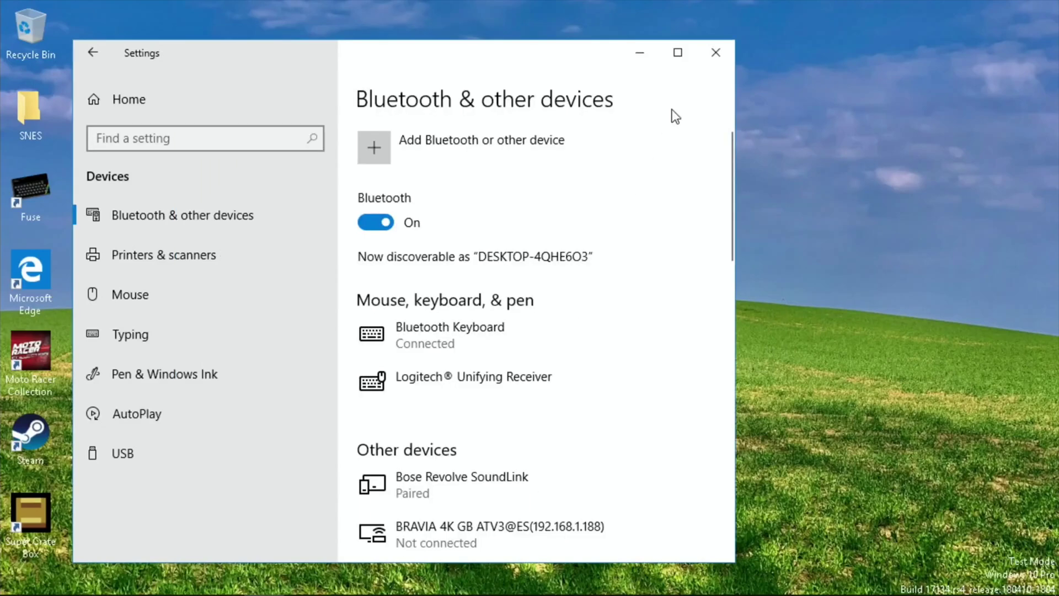
{"action": "left_click", "coordinate": [711, 53]}
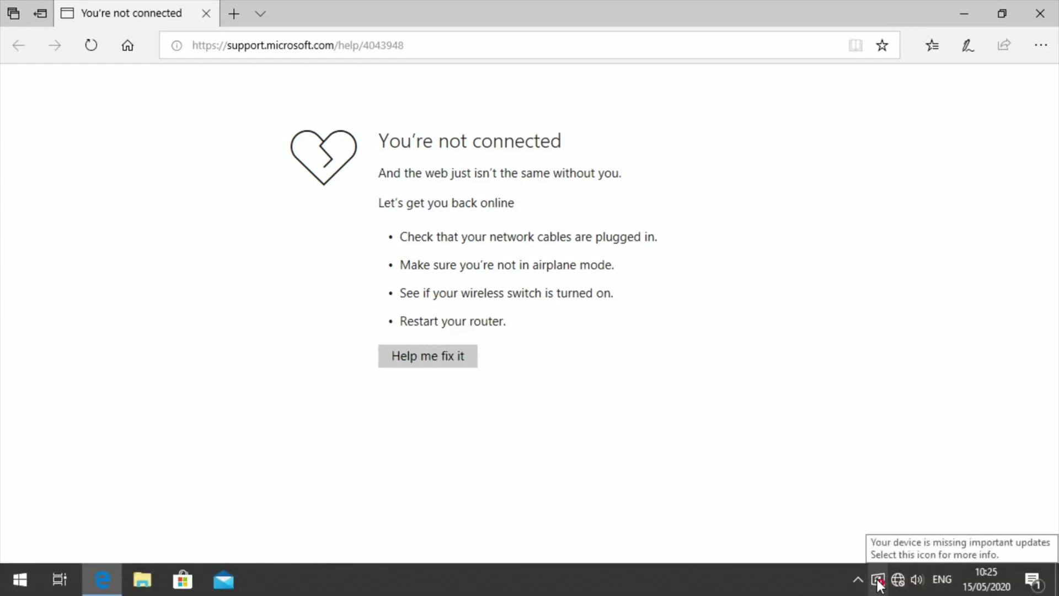
Check the available network connections from the system tray network icon.
{"action": "left_click", "coordinate": [898, 580]}
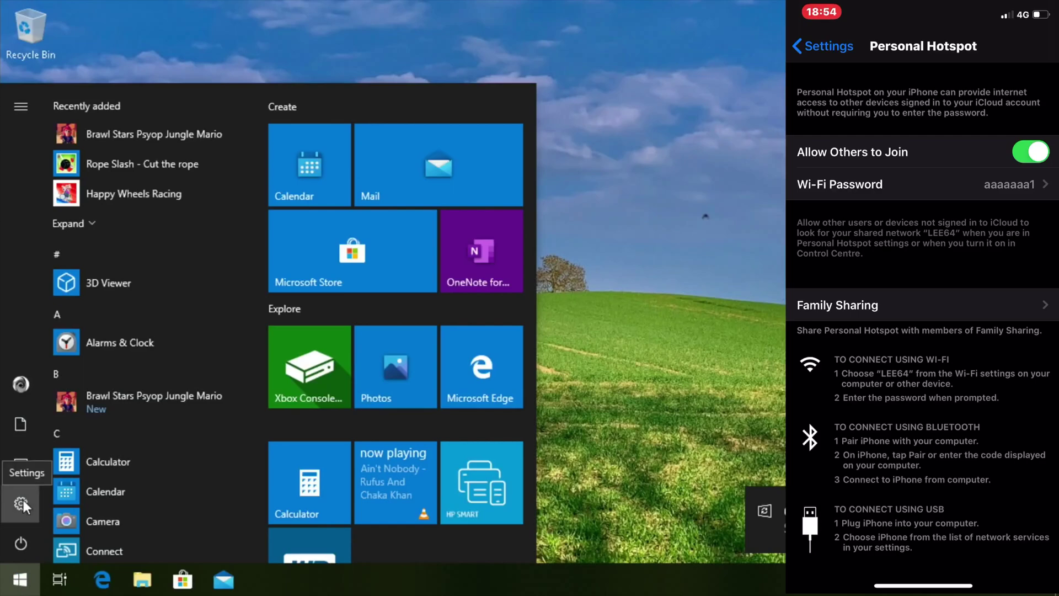
Open Settings > Network & Internet status and go to the network adapter options.
{"action": "left_click", "coordinate": [22, 502]}
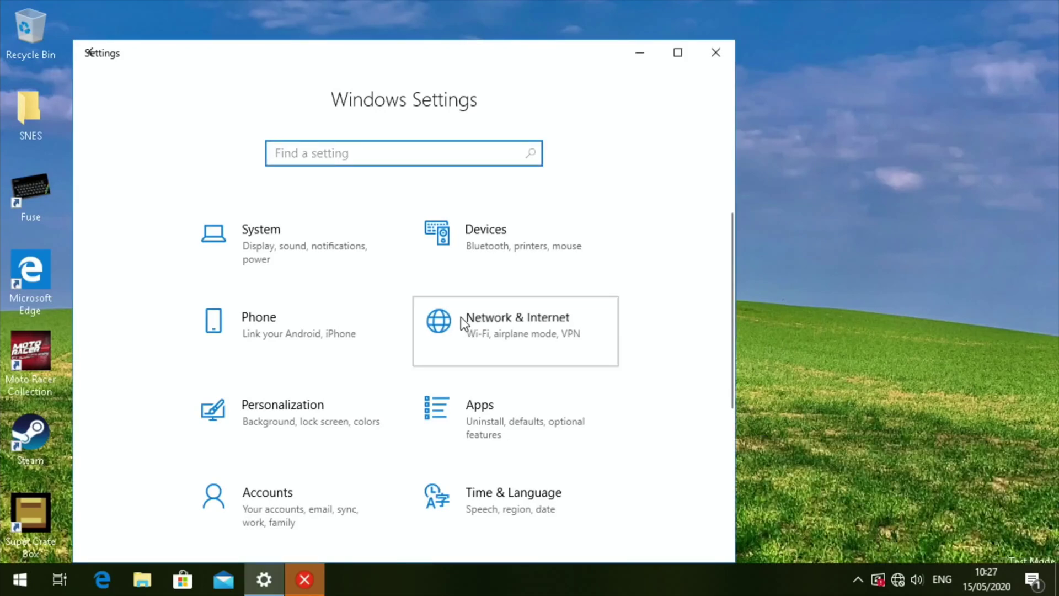
{"action": "left_click", "coordinate": [461, 318]}
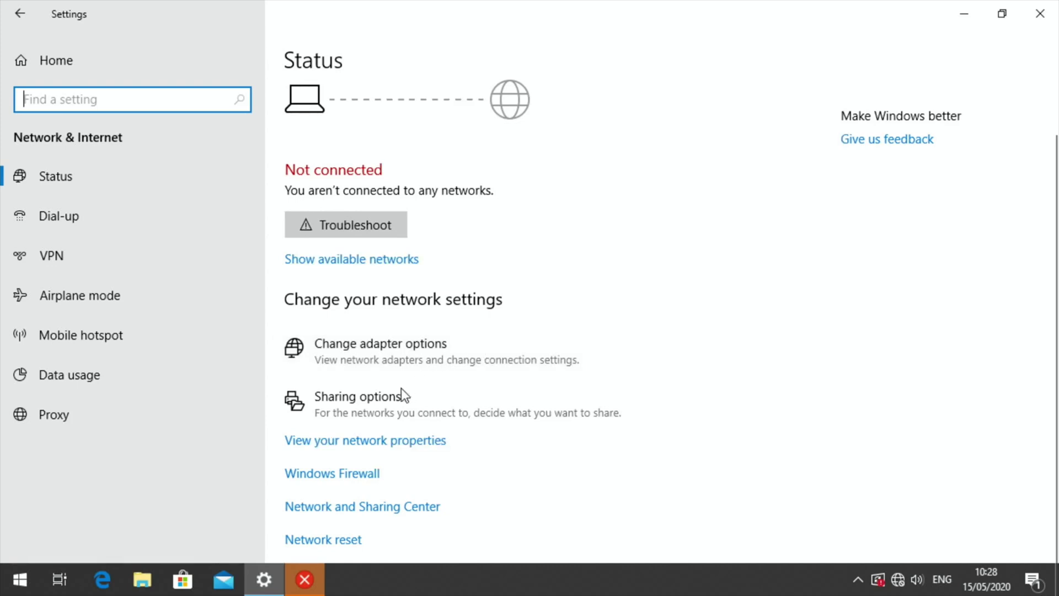
{"action": "left_click", "coordinate": [371, 361]}
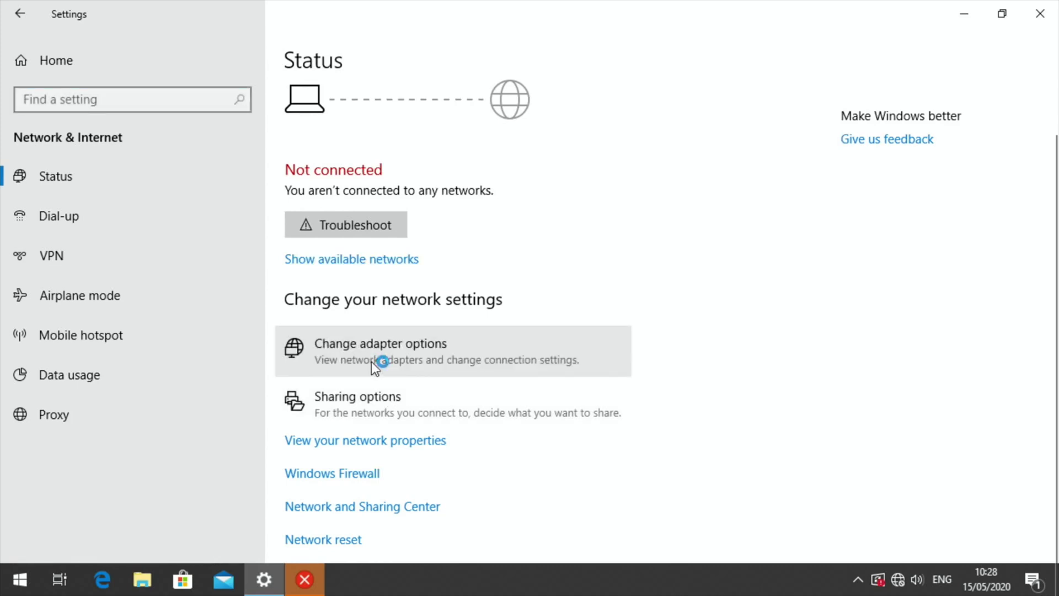
Move the Settings window aside and view the Bluetooth Network Connection's network devices.
{"action": "double_click", "coordinate": [291, 19]}
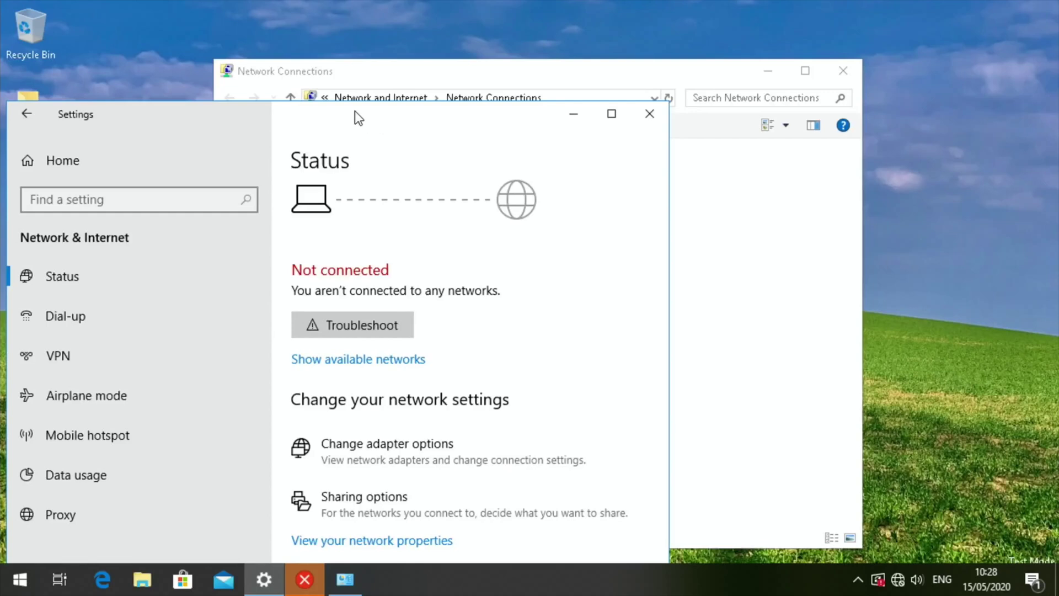
{"action": "left_click_drag", "start_coordinate": [364, 104], "coordinate": [407, 47]}
{"action": "left_click", "coordinate": [342, 179]}
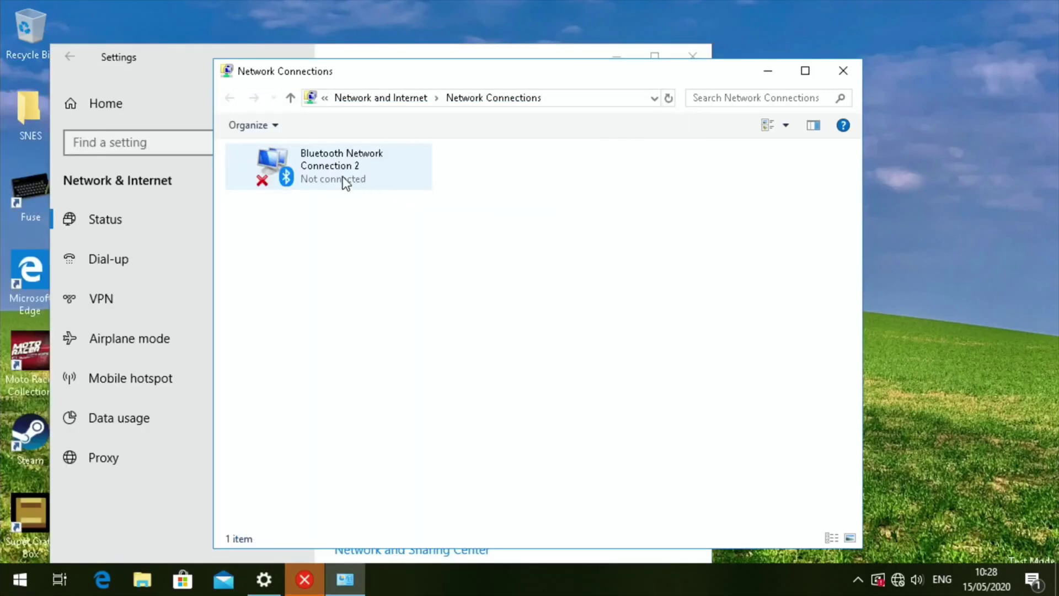
{"action": "right_click", "coordinate": [331, 172]}
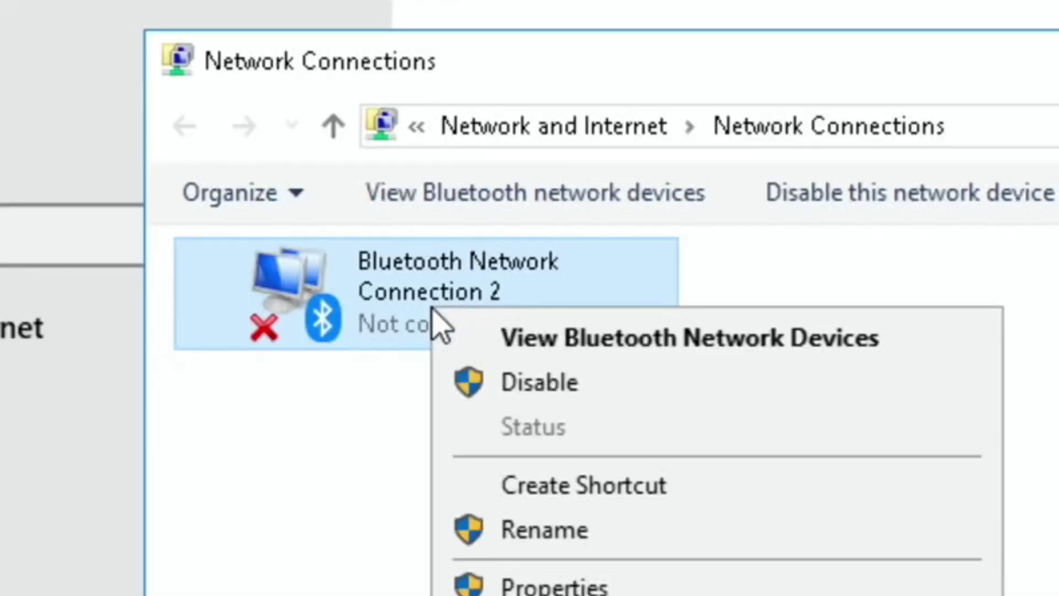
{"action": "left_click", "coordinate": [513, 347]}
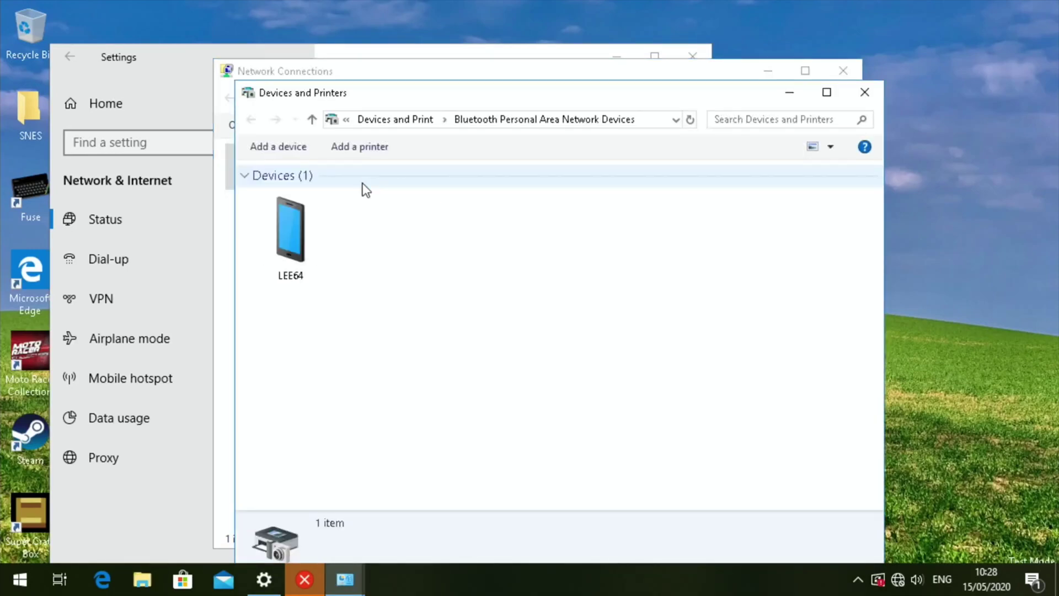
Connect to the paired phone as an access point, then close the Bluetooth devices and Network Connections windows.
{"action": "left_click", "coordinate": [282, 237]}
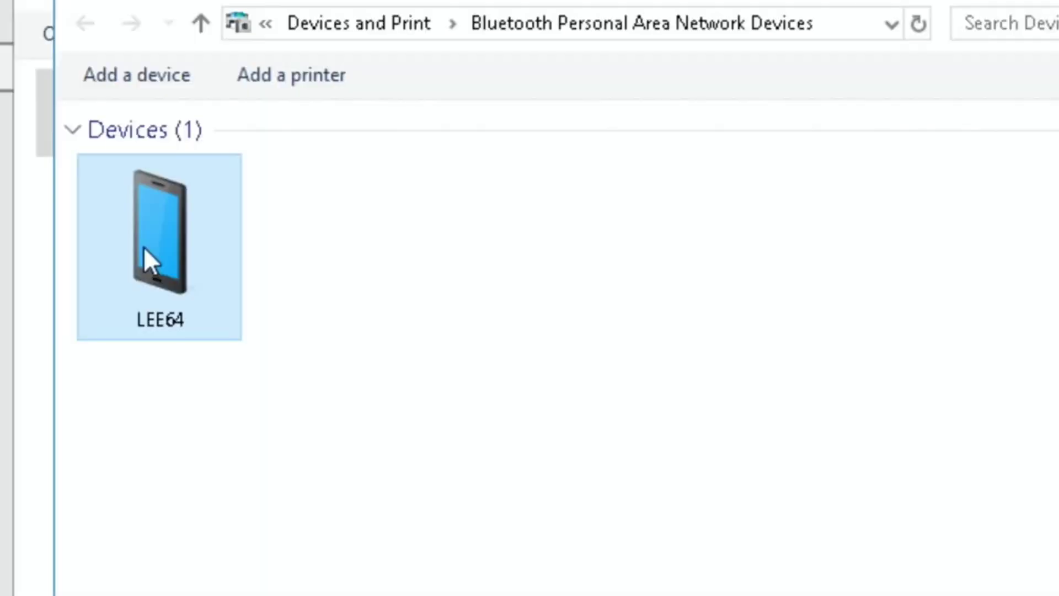
{"action": "right_click", "coordinate": [145, 248]}
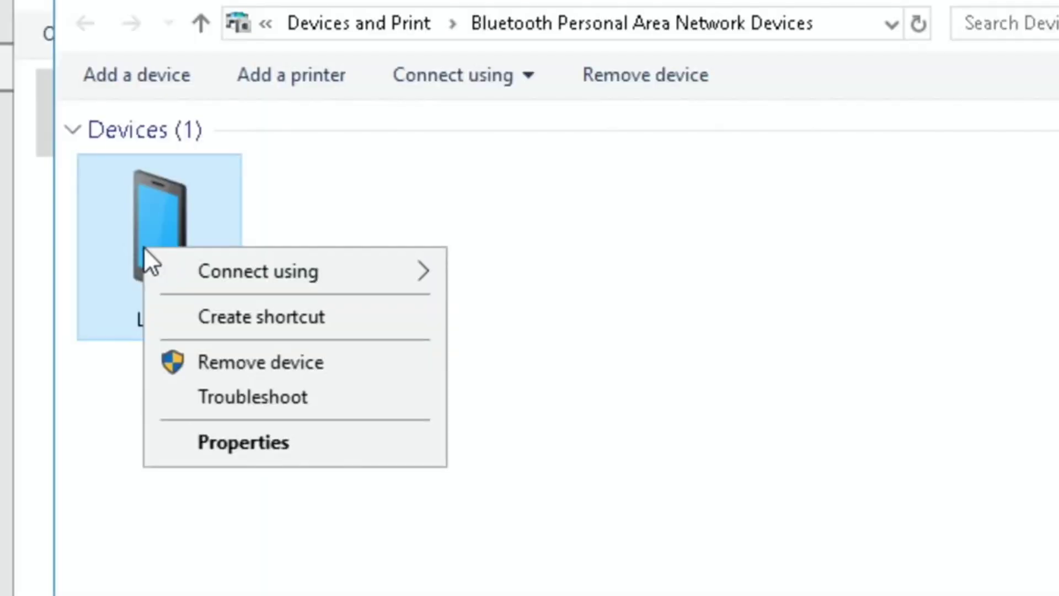
{"action": "mouse_move", "coordinate": [231, 266]}
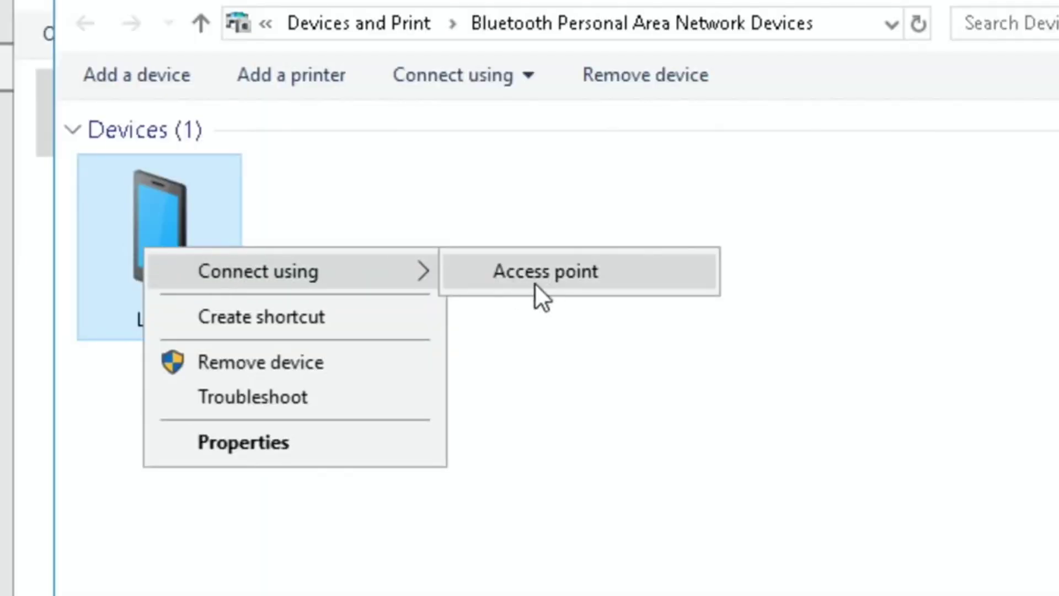
{"action": "left_click", "coordinate": [538, 282]}
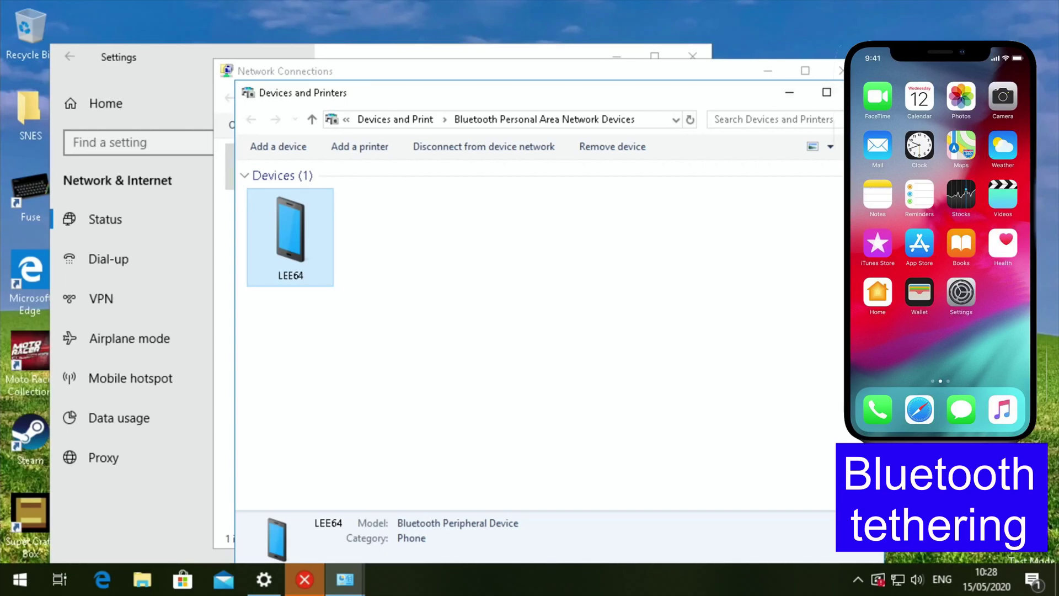
{"action": "key", "text": "alt+F4"}
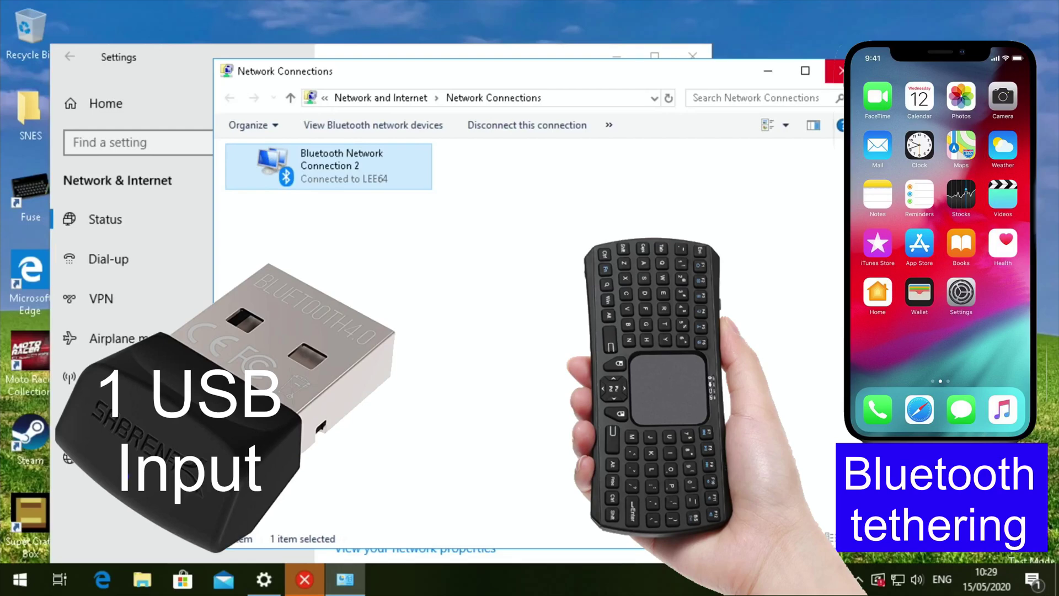
{"action": "left_click", "coordinate": [839, 70]}
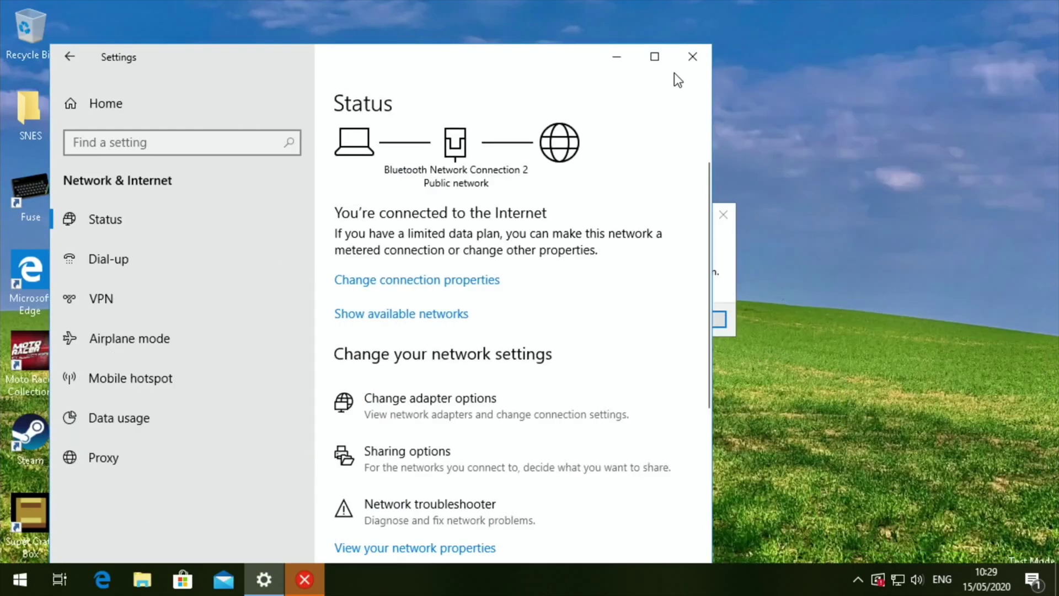
Close Settings and open the BBC homepage from Bing's 'bbc' search results in Edge.
{"action": "left_click", "coordinate": [692, 56]}
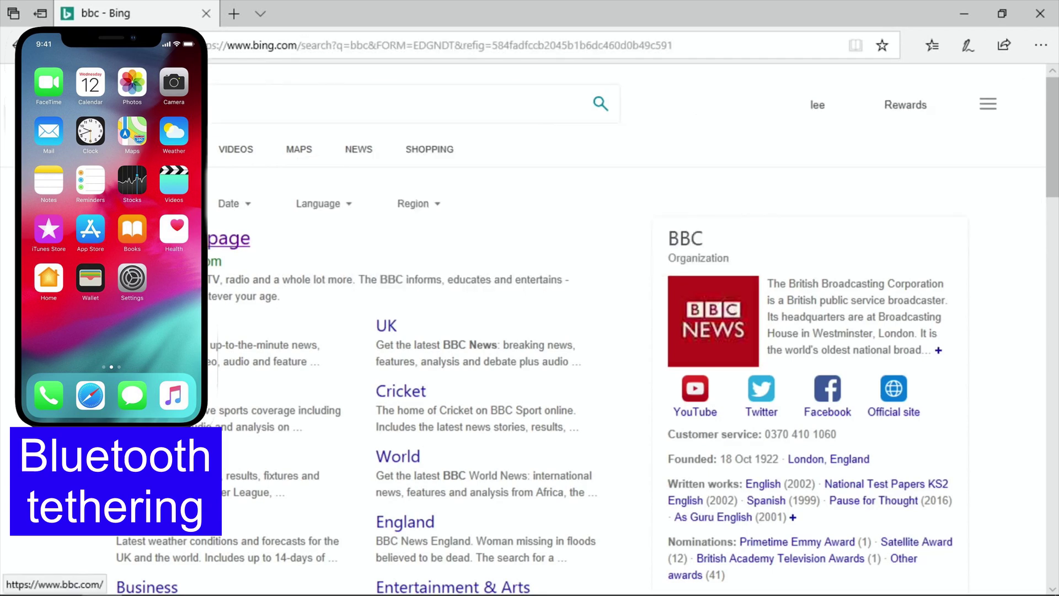
{"action": "left_click", "coordinate": [174, 244]}
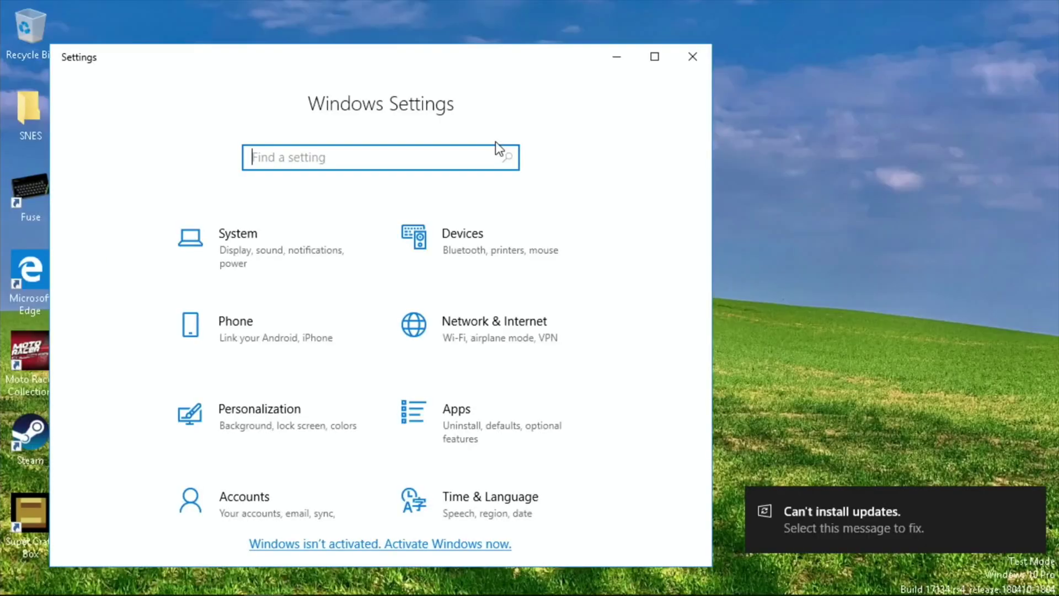
Add the Xbox Wireless Controller, listed as Input, as a Bluetooth device under Devices.
{"action": "left_click", "coordinate": [456, 242]}
{"action": "left_click", "coordinate": [343, 148]}
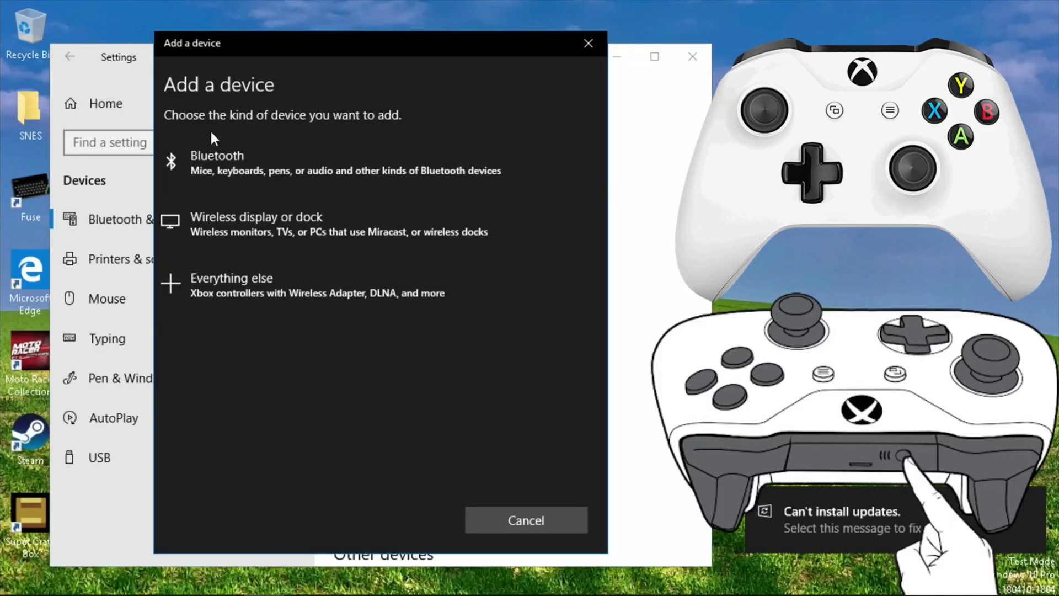
{"action": "left_click", "coordinate": [216, 149]}
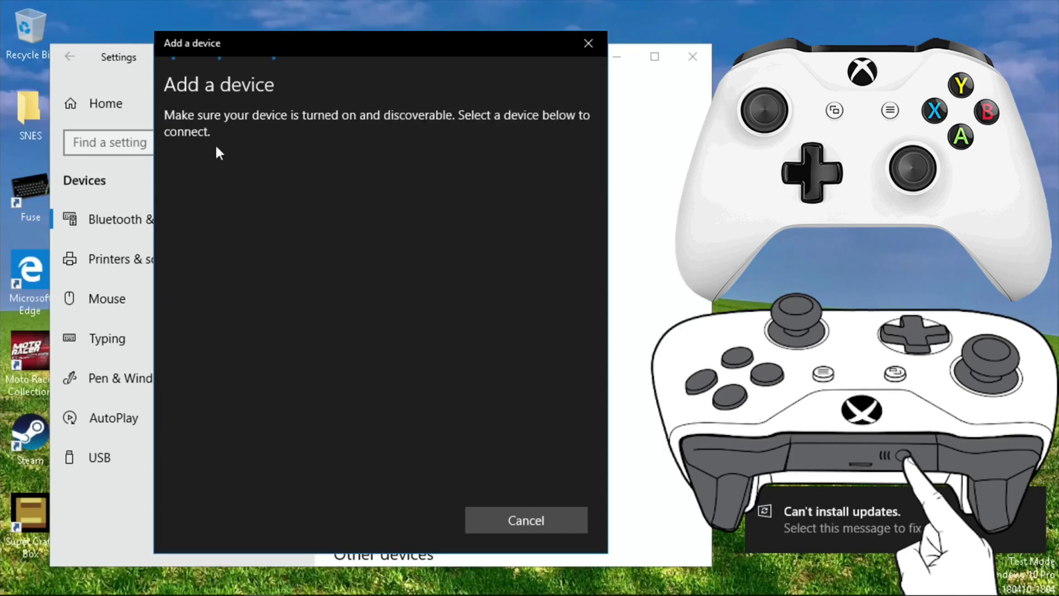
{"action": "left_click", "coordinate": [213, 161]}
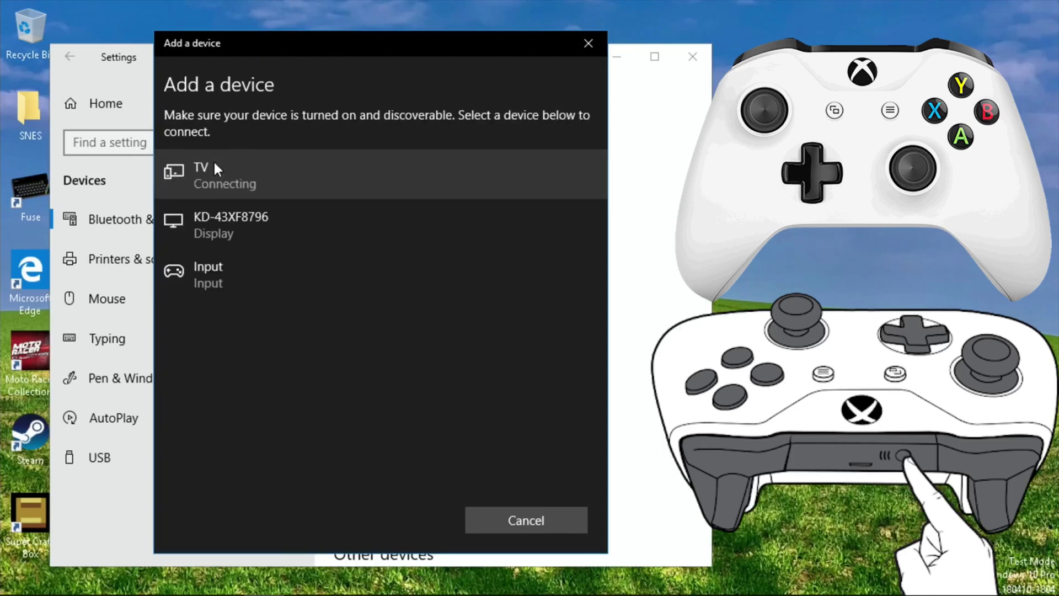
{"action": "left_click", "coordinate": [206, 271]}
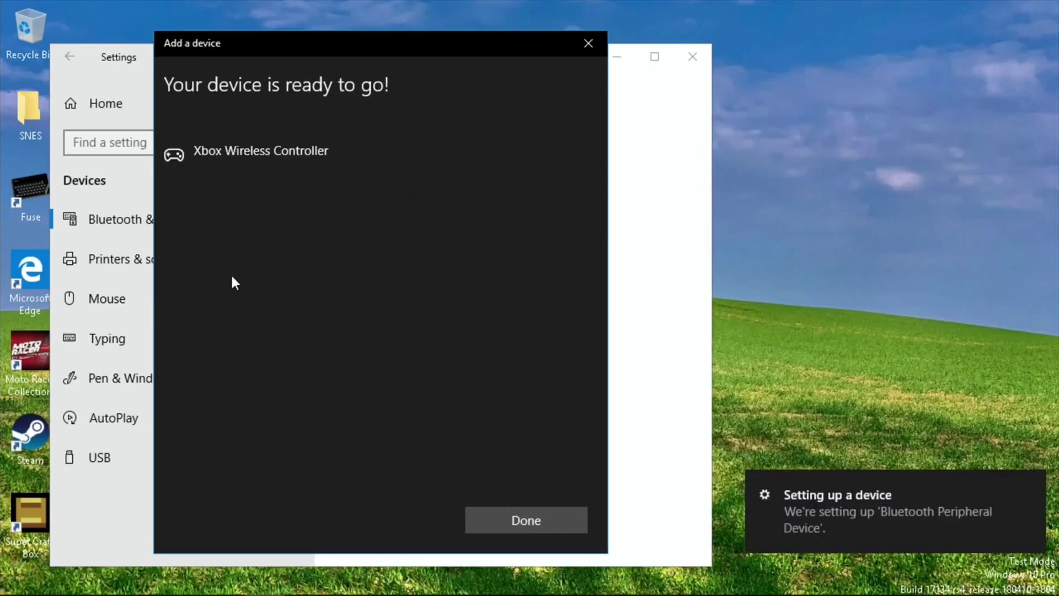
{"action": "left_click", "coordinate": [538, 518]}
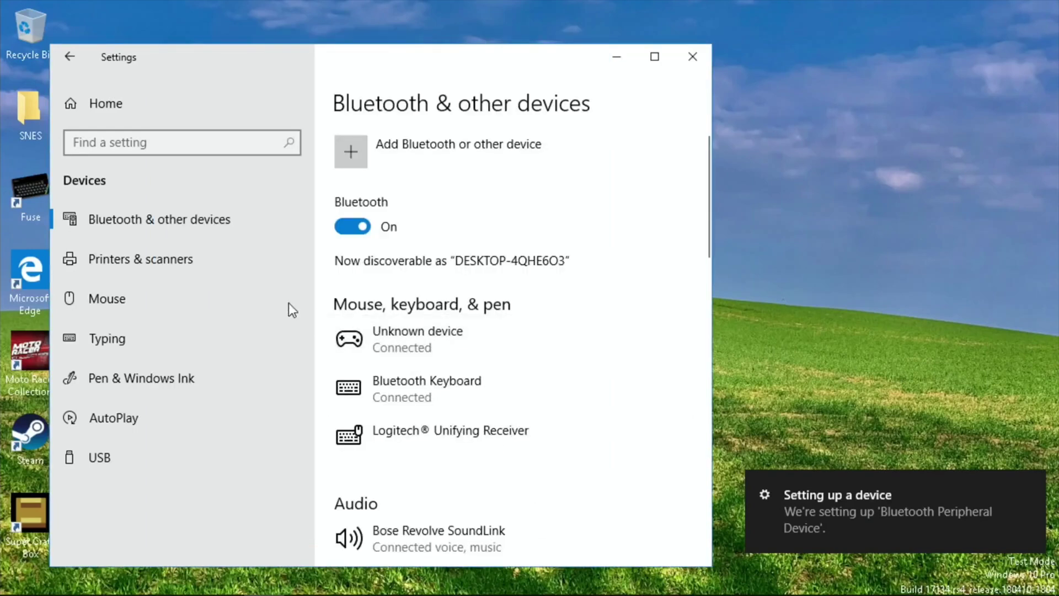
{"action": "left_click", "coordinate": [148, 143]}
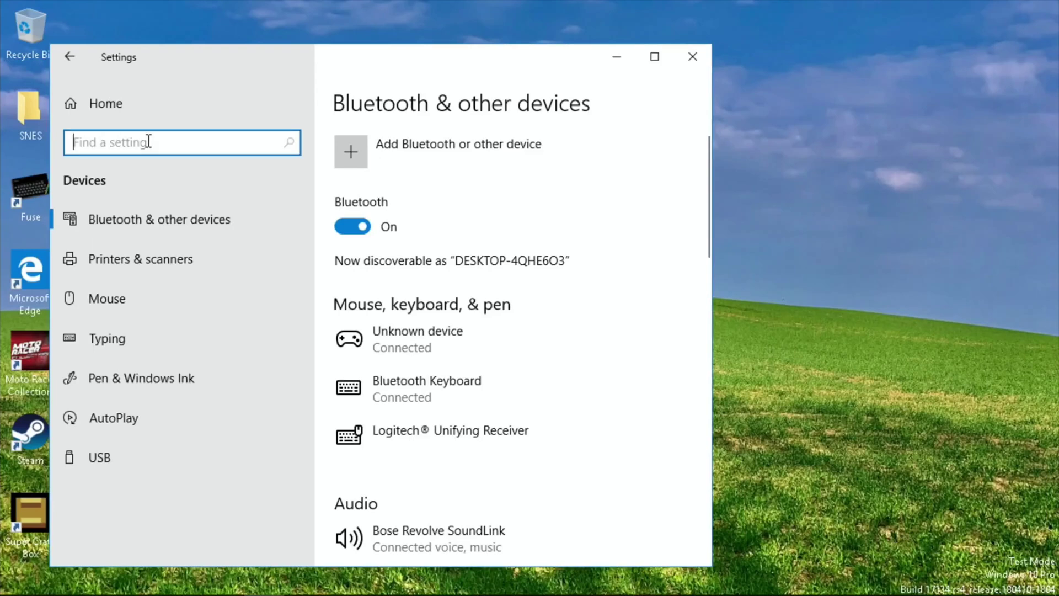
{"action": "type", "text": "co"}
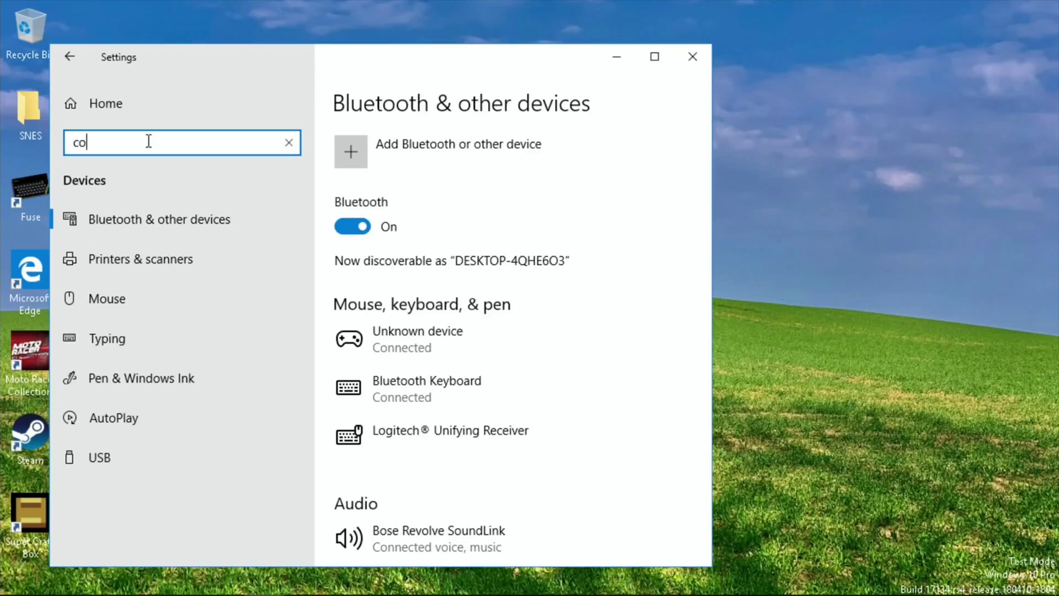
{"action": "key", "text": "BackSpace"}
{"action": "key", "text": "BackSpace"}
{"action": "type", "text": "ga"}
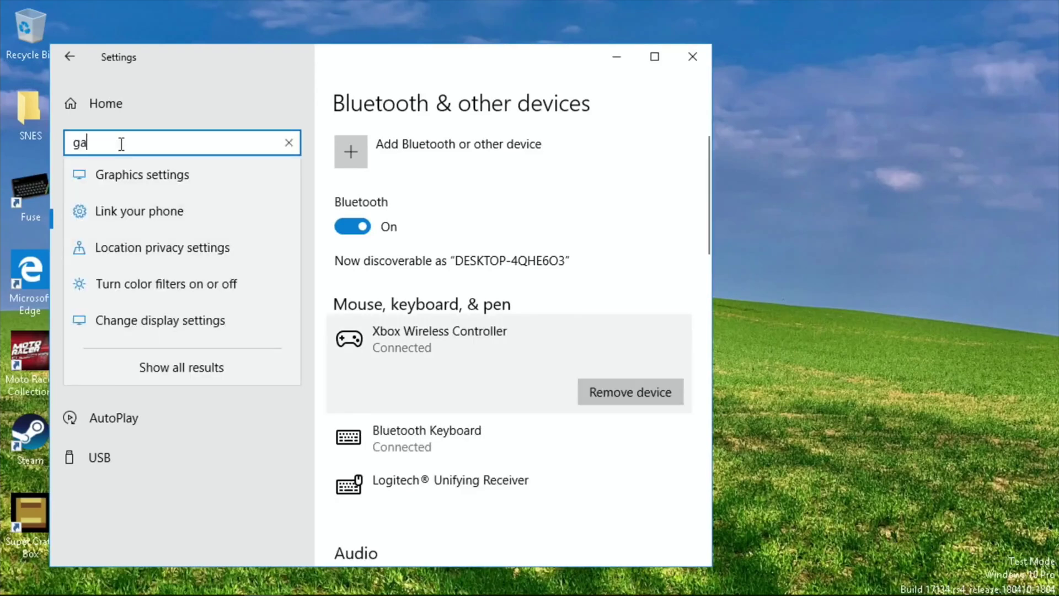
{"action": "type", "text": "m"}
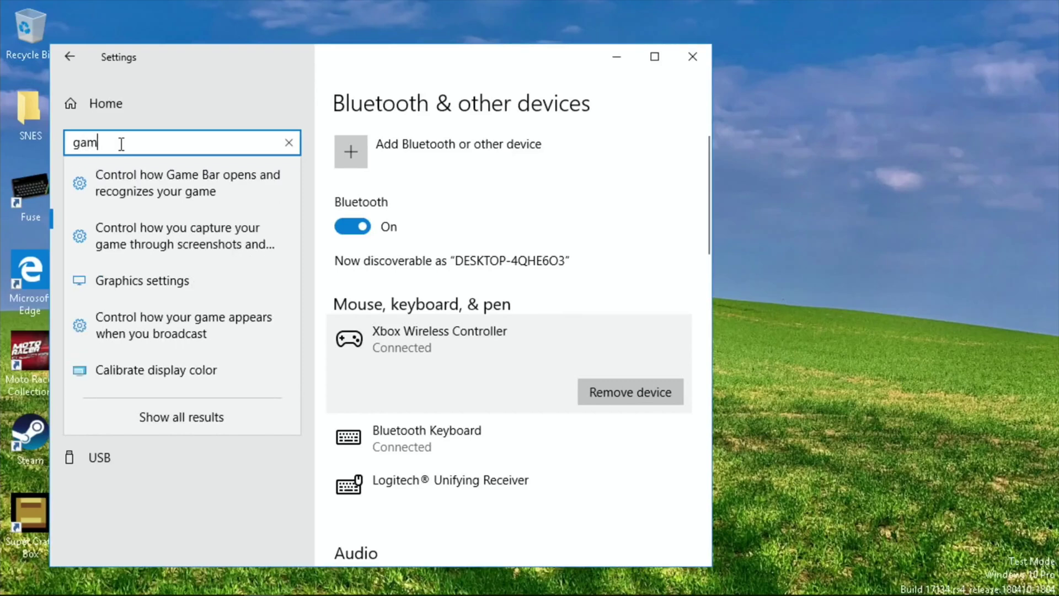
{"action": "type", "text": "ep"}
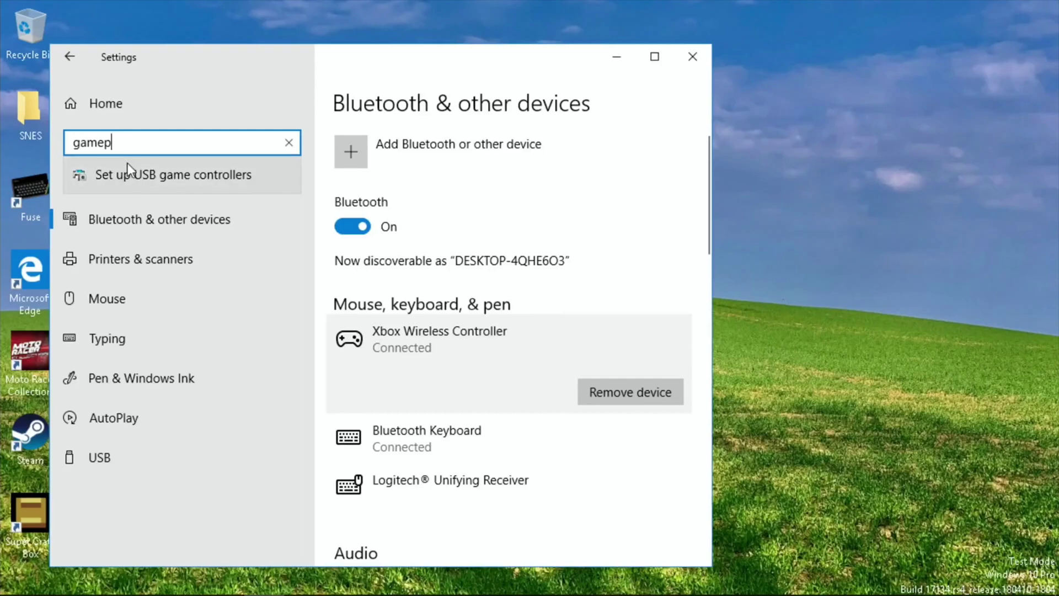
{"action": "left_click", "coordinate": [128, 165]}
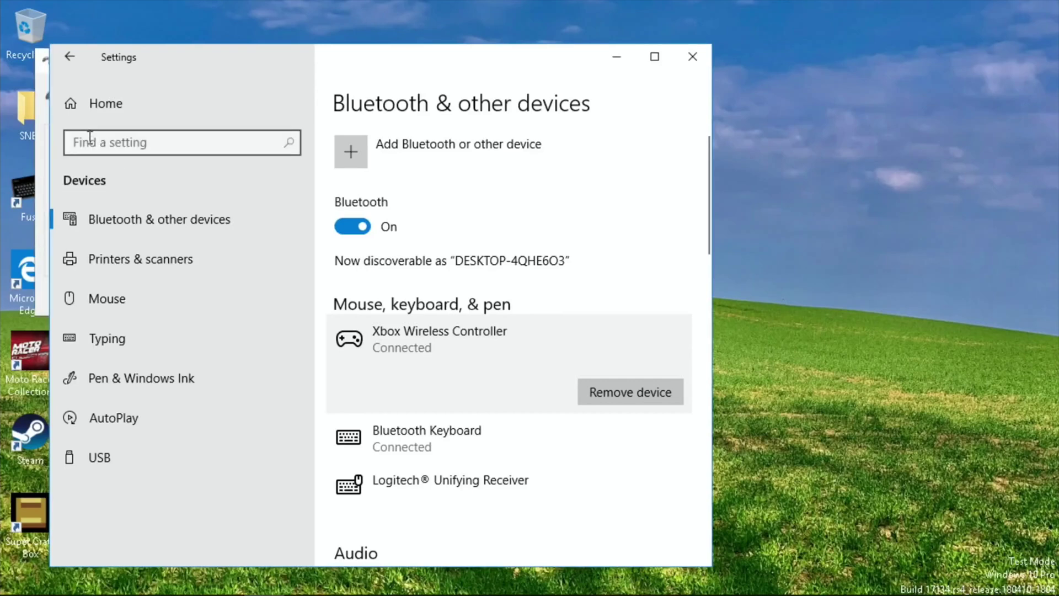
{"action": "left_click", "coordinate": [43, 108]}
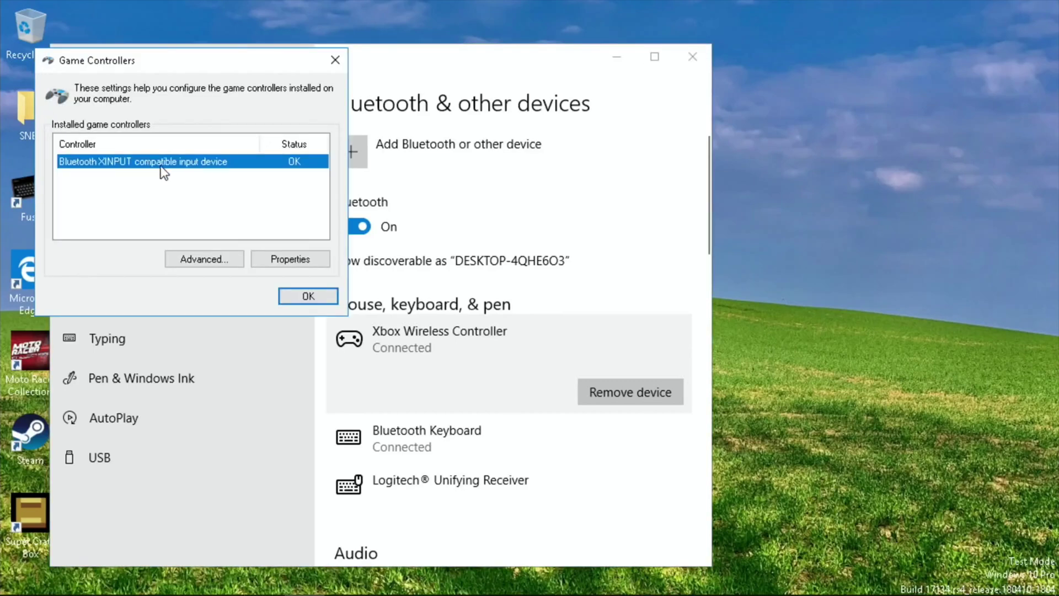
{"action": "left_click", "coordinate": [285, 259]}
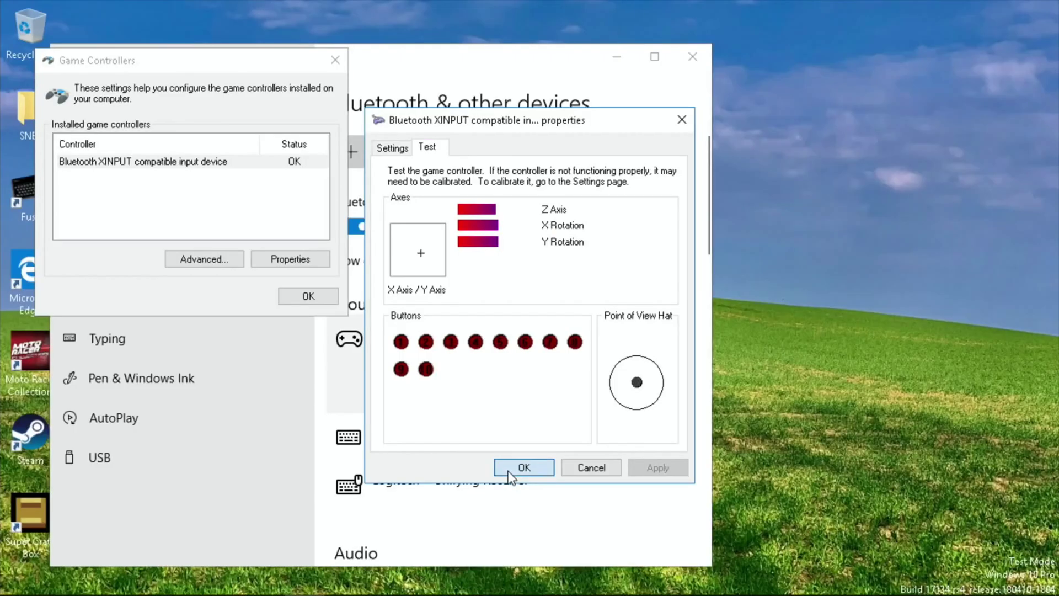
{"action": "left_click", "coordinate": [496, 559]}
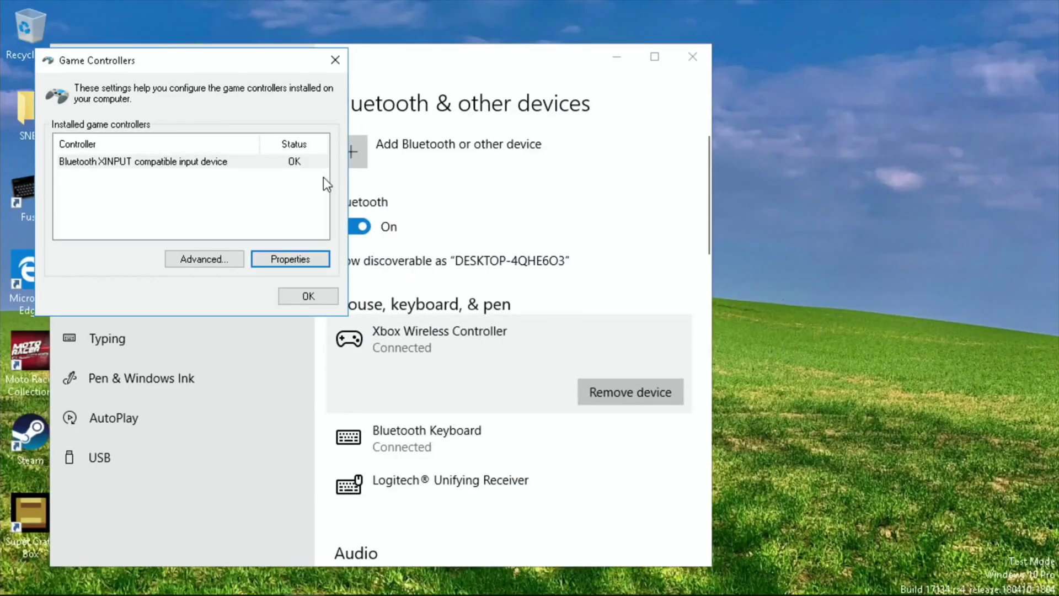
{"action": "left_click", "coordinate": [307, 297]}
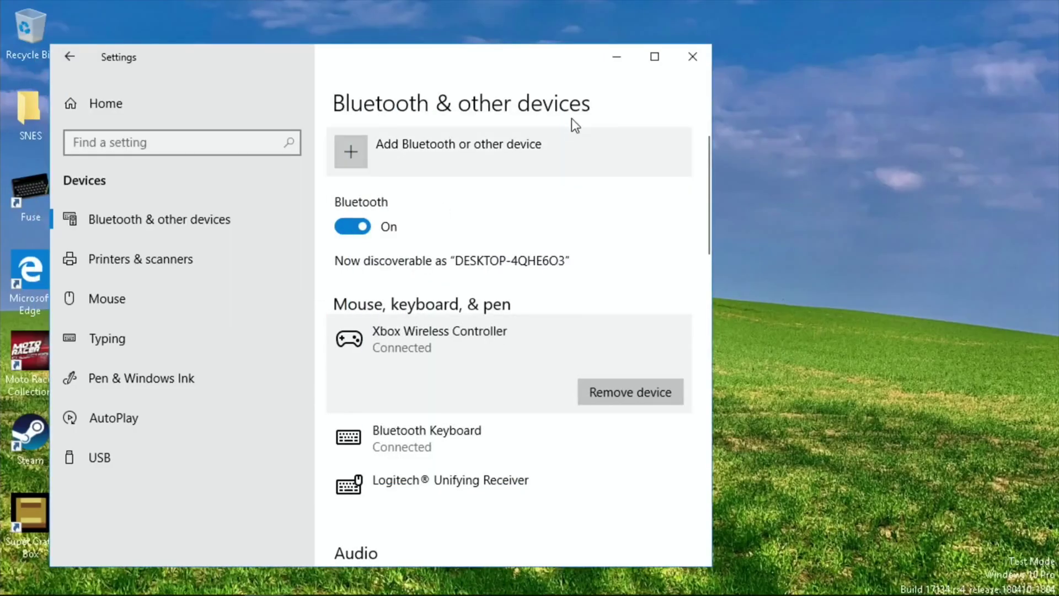